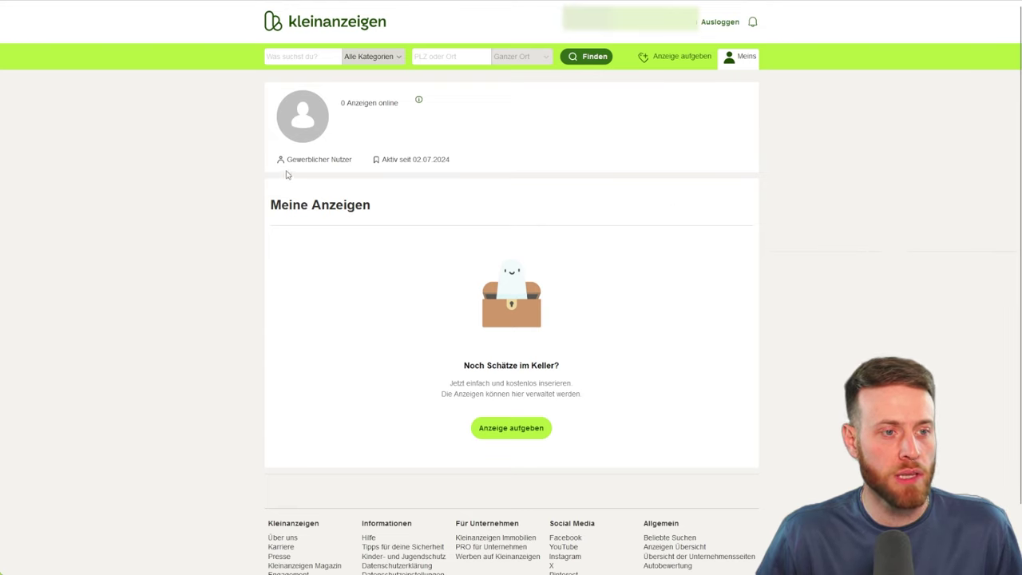
Step: Start placing a new classified ad from the account's listings page
drag(357, 161, 281, 164)
click(651, 184)
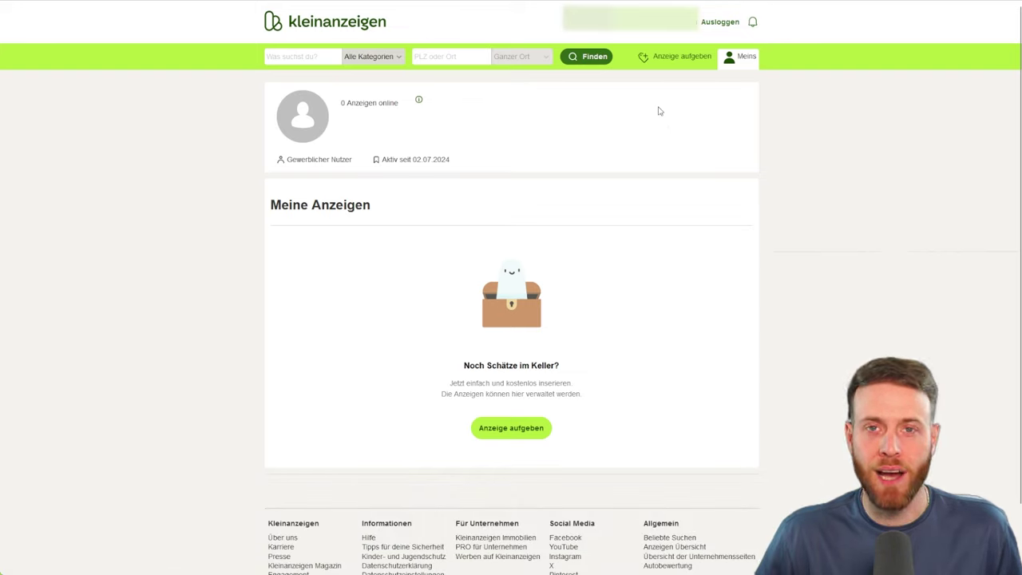
click(671, 58)
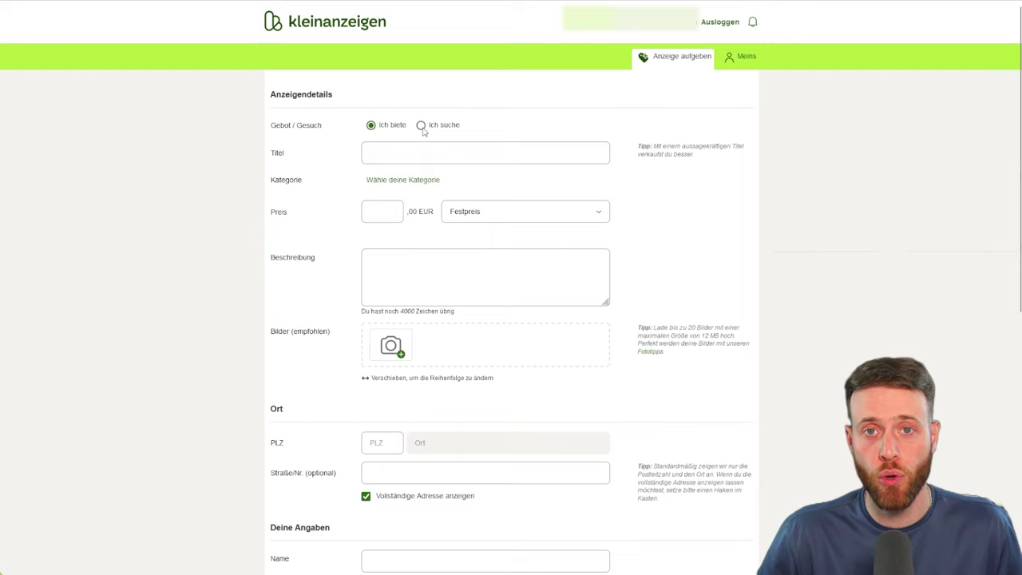
Step: Title the ad "AKG K240 Studio Kopfhörer Over-Ear Headset kabelgebund"
click(420, 153)
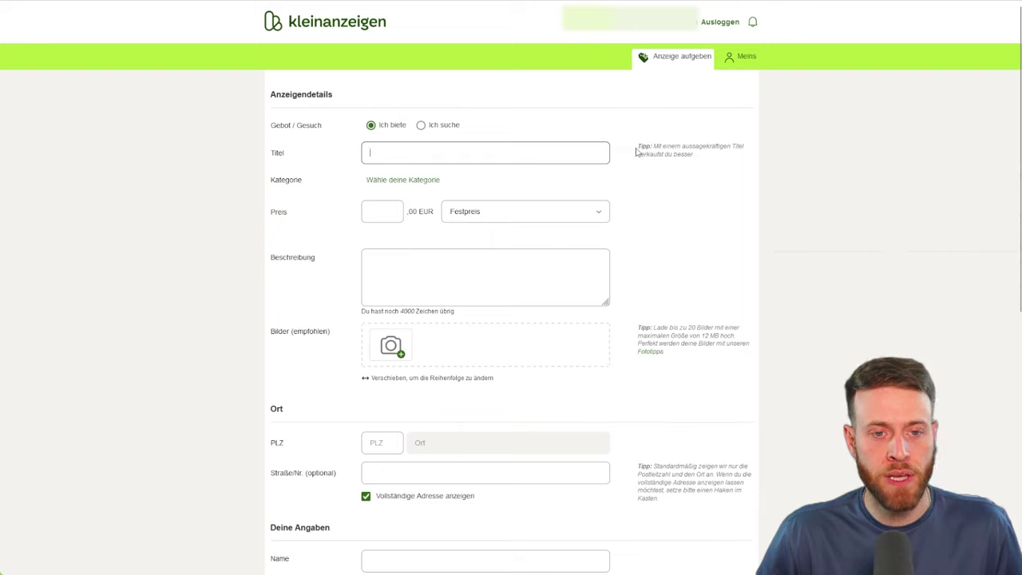
drag(637, 149, 705, 163)
click(705, 162)
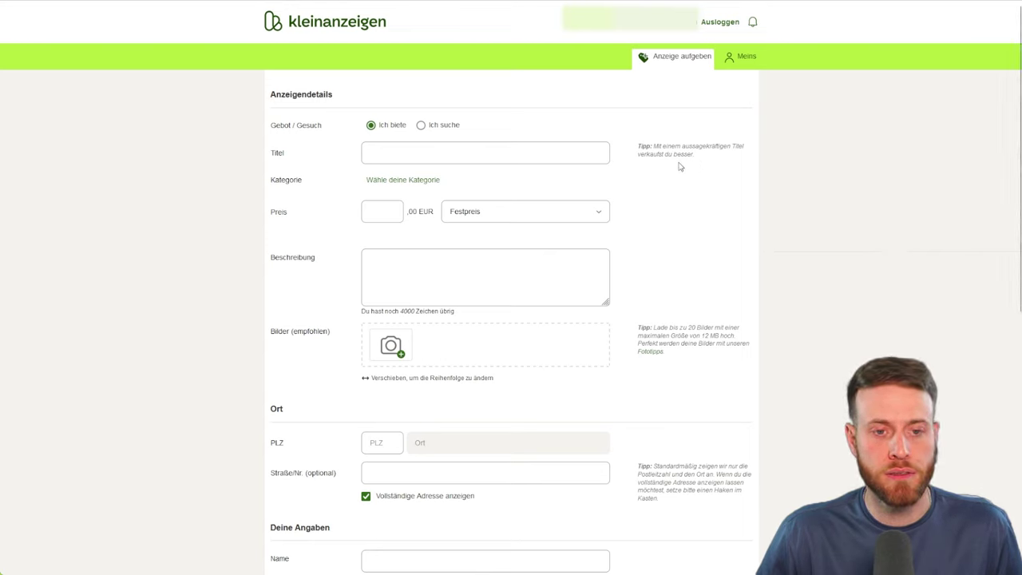
click(536, 155)
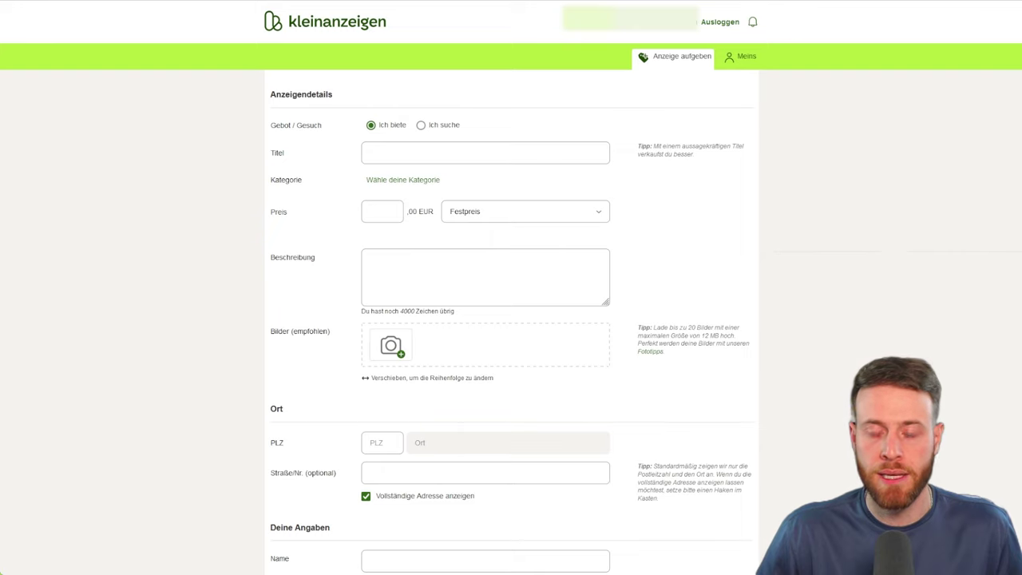
click(485, 152)
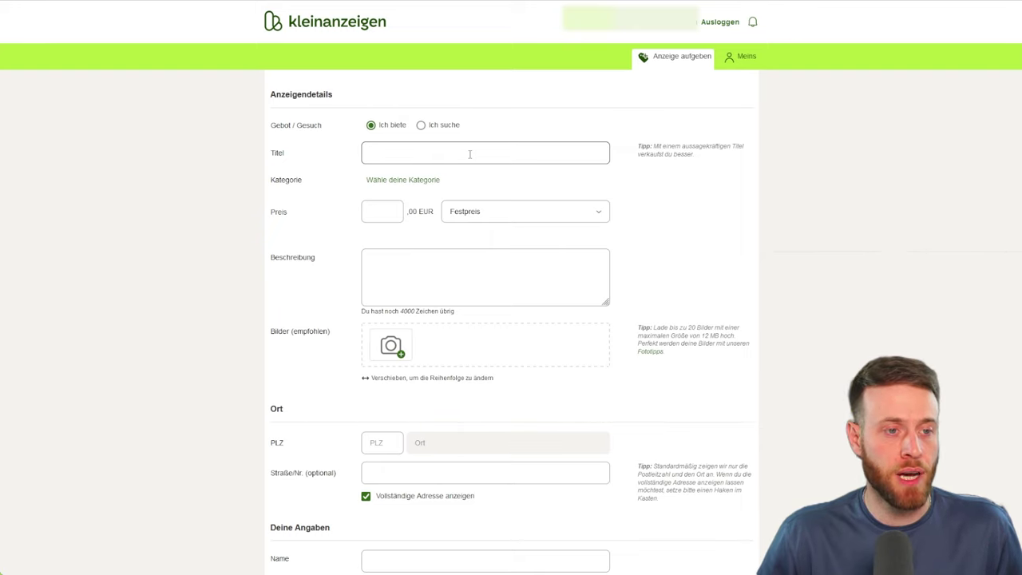
text(AKG K240 Studio Kopfhörer Over-Ear Headset kabelgebunden)
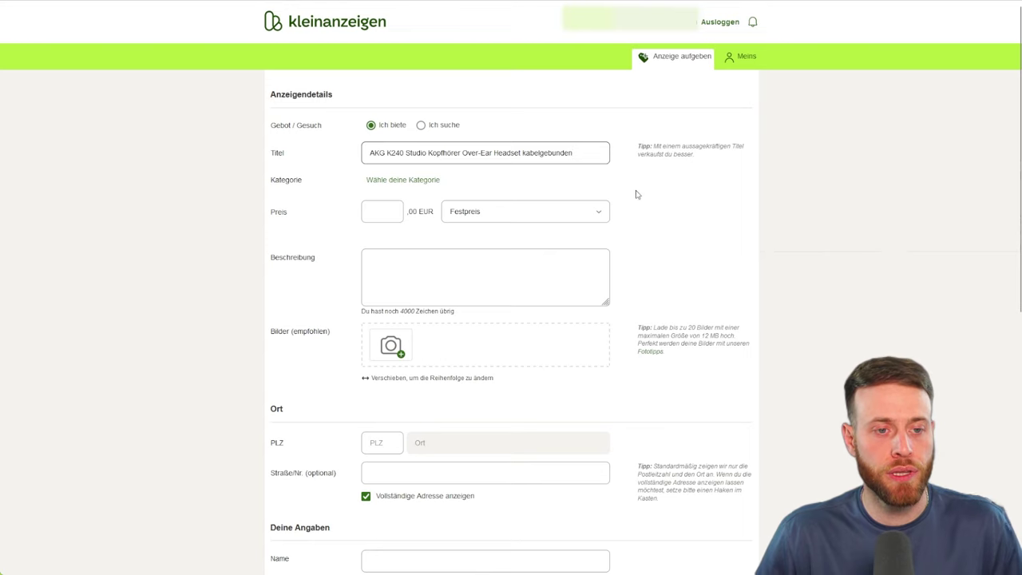
key(BackSpace)
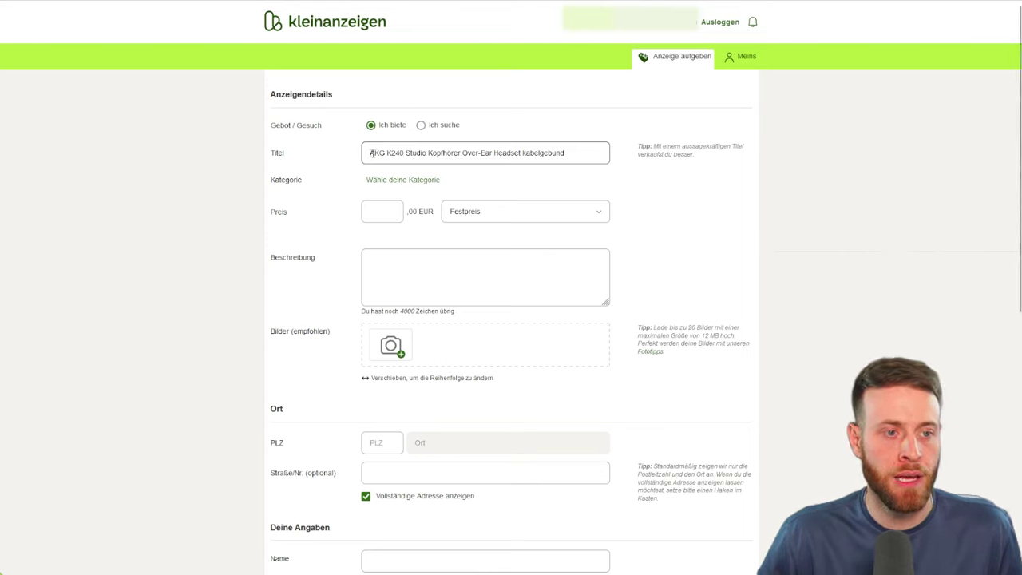
drag(370, 153, 393, 153)
drag(389, 152, 406, 152)
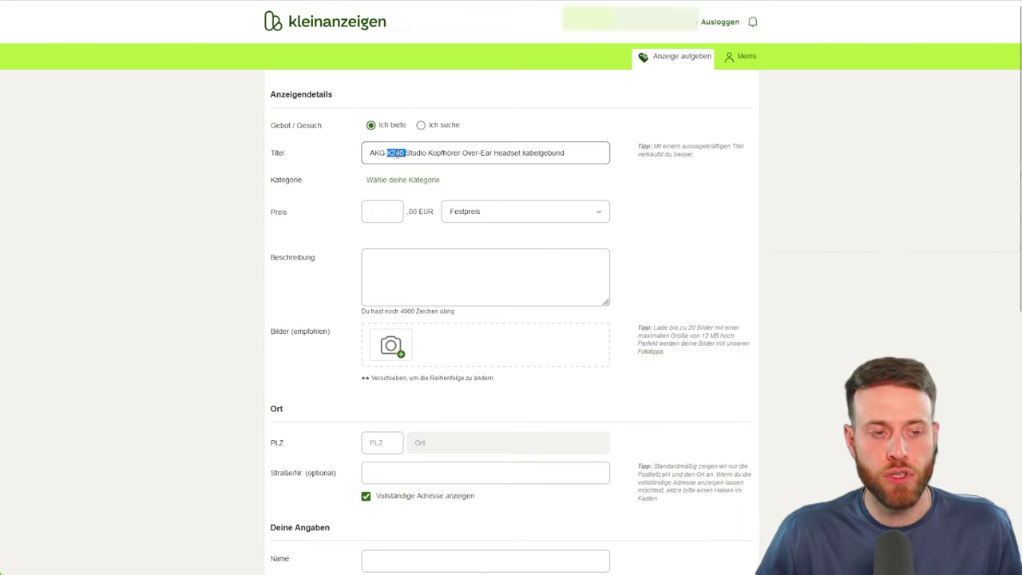
click(411, 154)
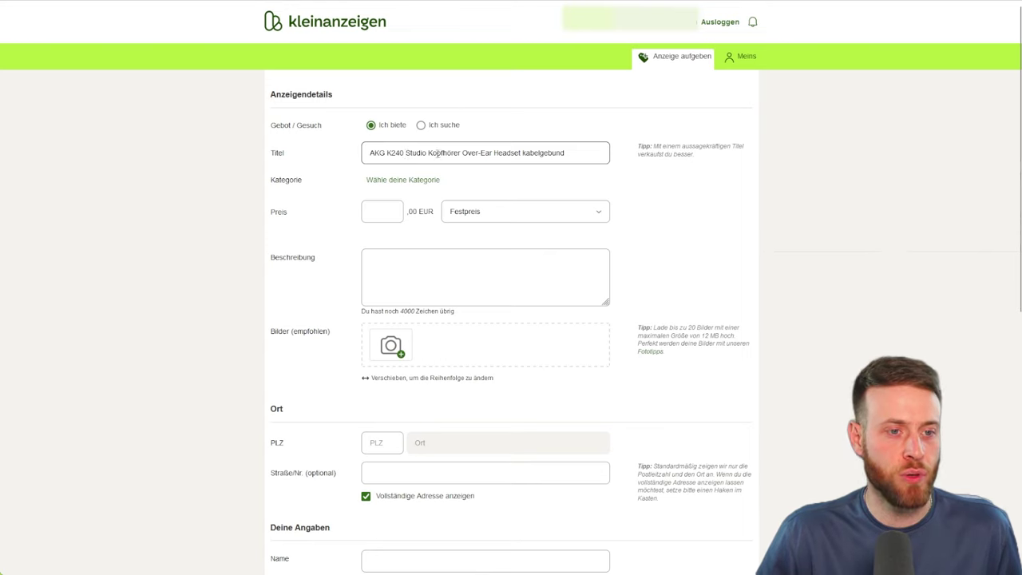
drag(461, 153, 570, 153)
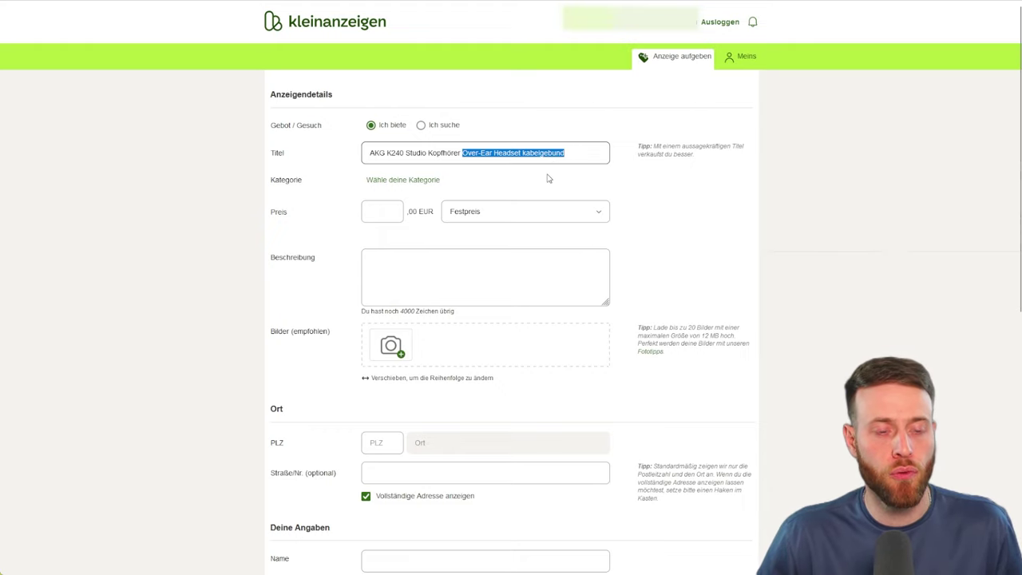
Step: Set the ad's category to Elektronik > Audio & Hifi with the type Lautsprecher & Kopfhörer
click(631, 187)
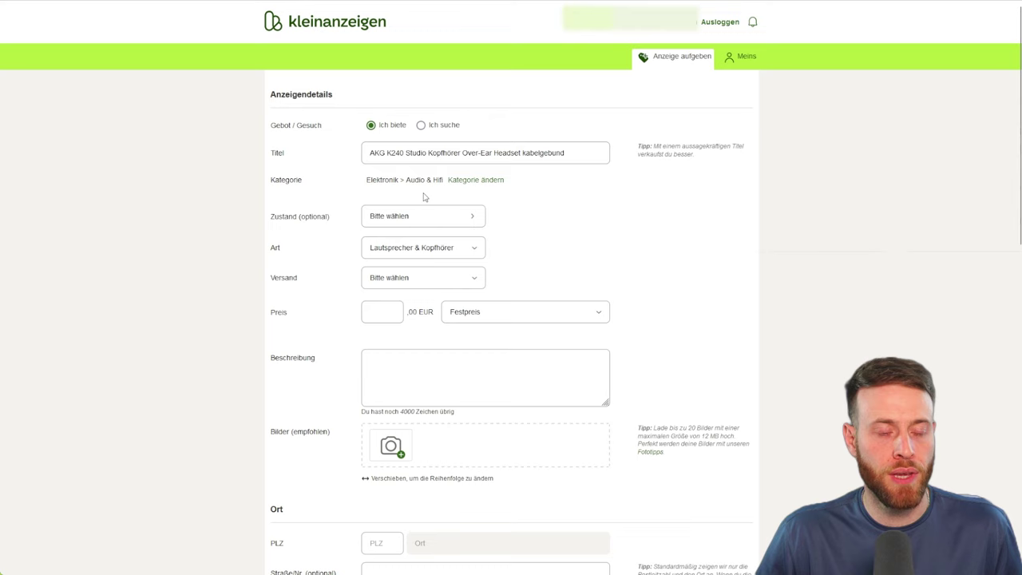
click(469, 183)
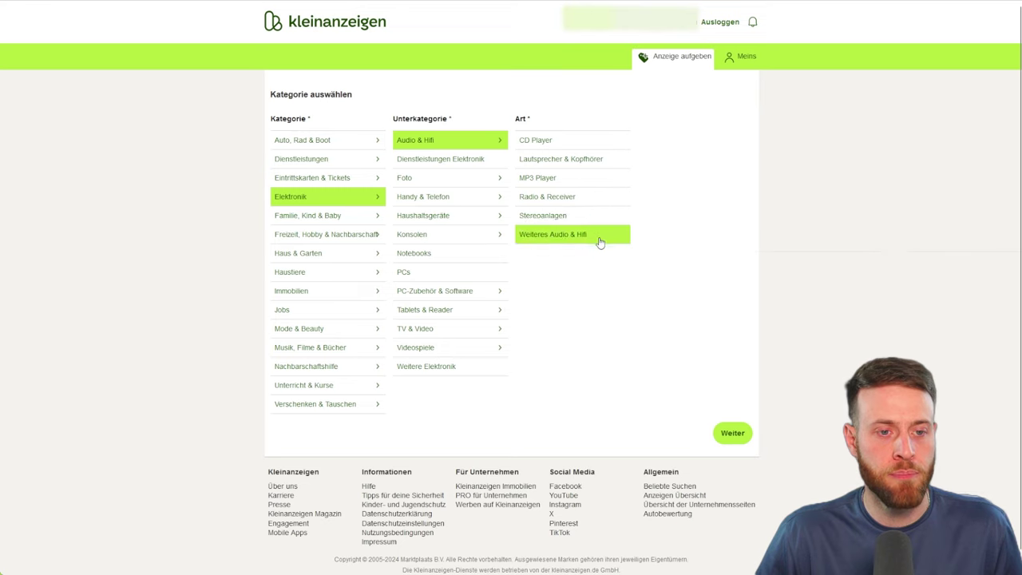
click(603, 163)
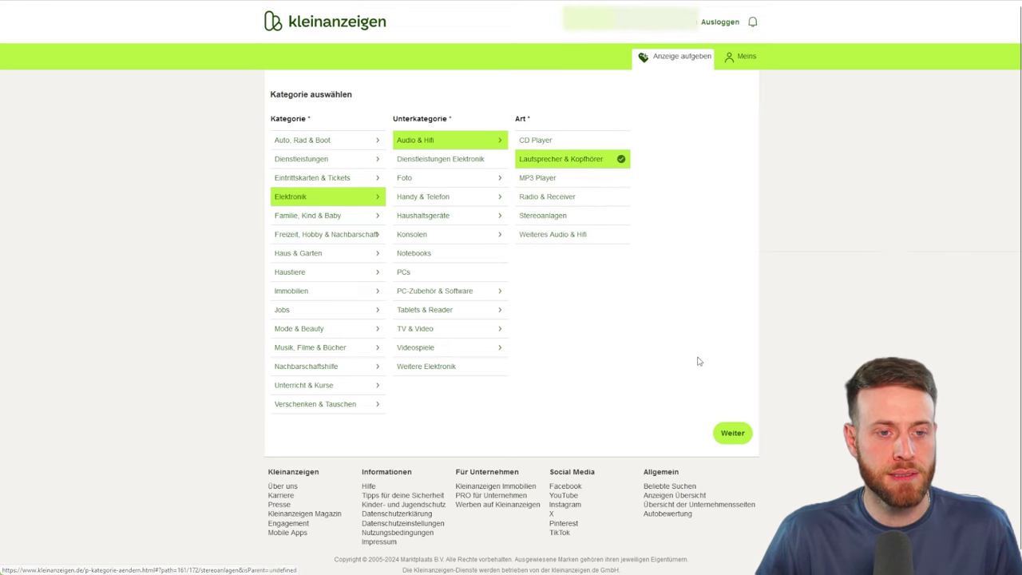
click(743, 436)
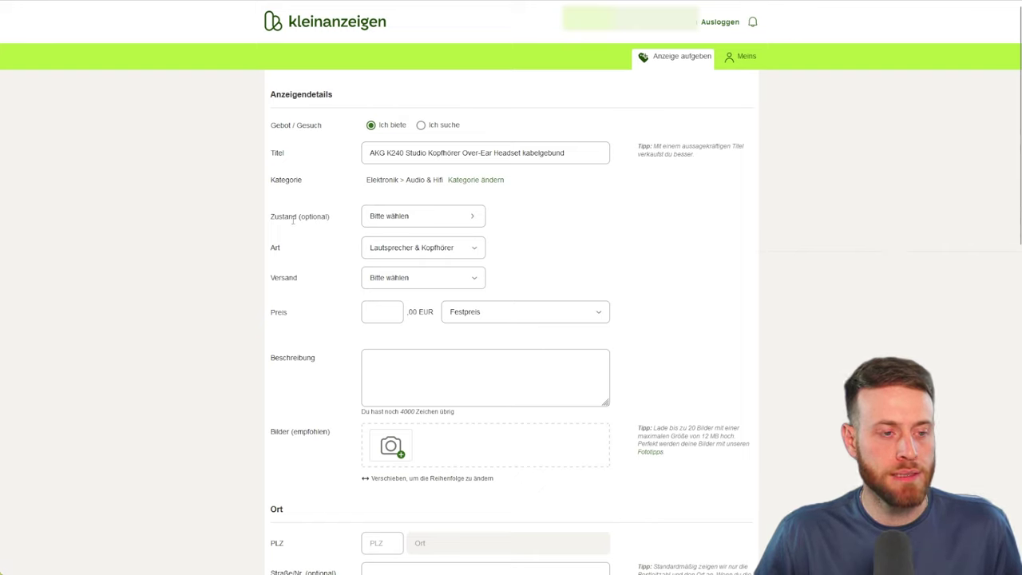
Step: Set the item's condition to Neu and its shipping option to Versand möglich
click(396, 216)
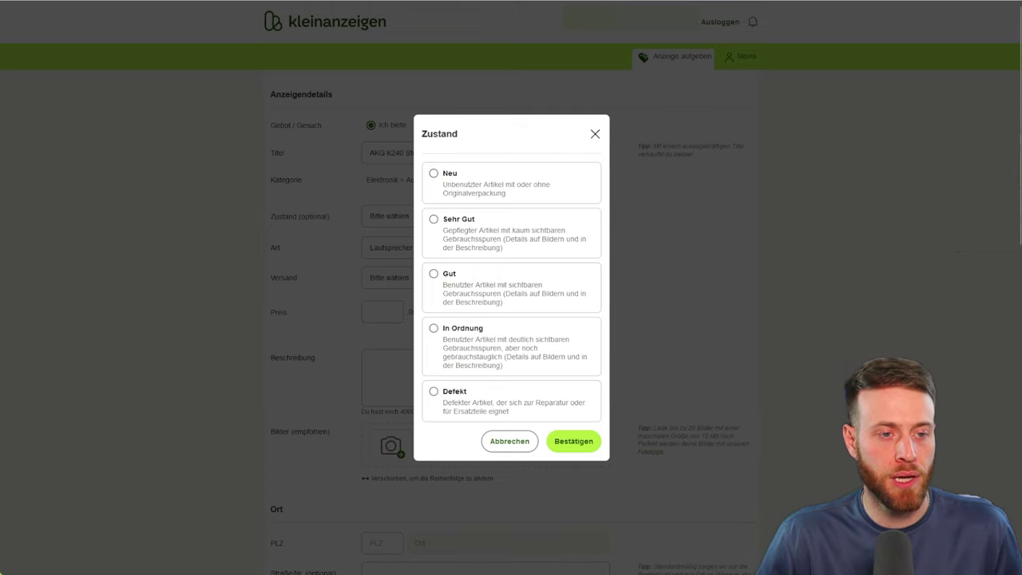
click(434, 174)
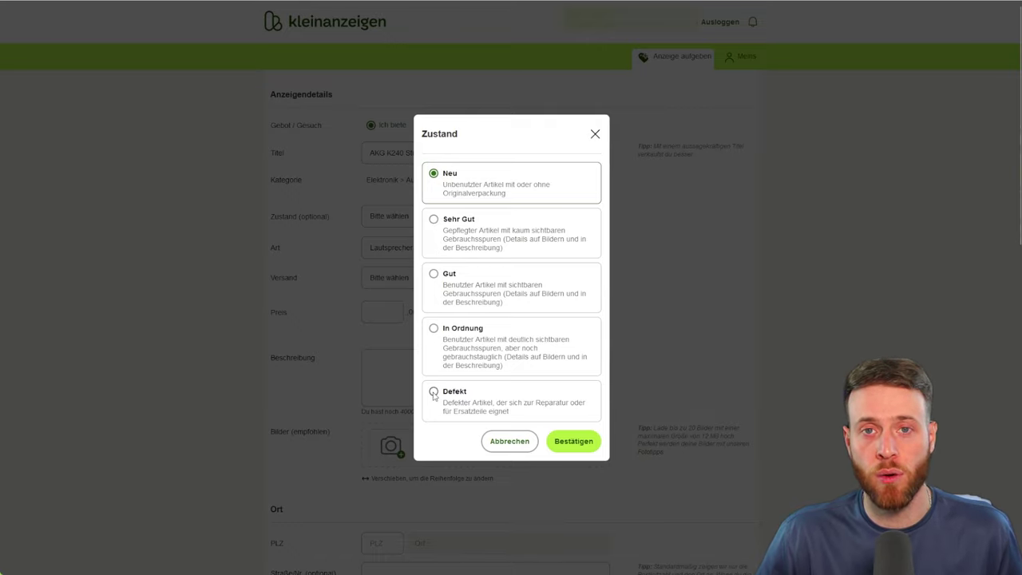
click(573, 441)
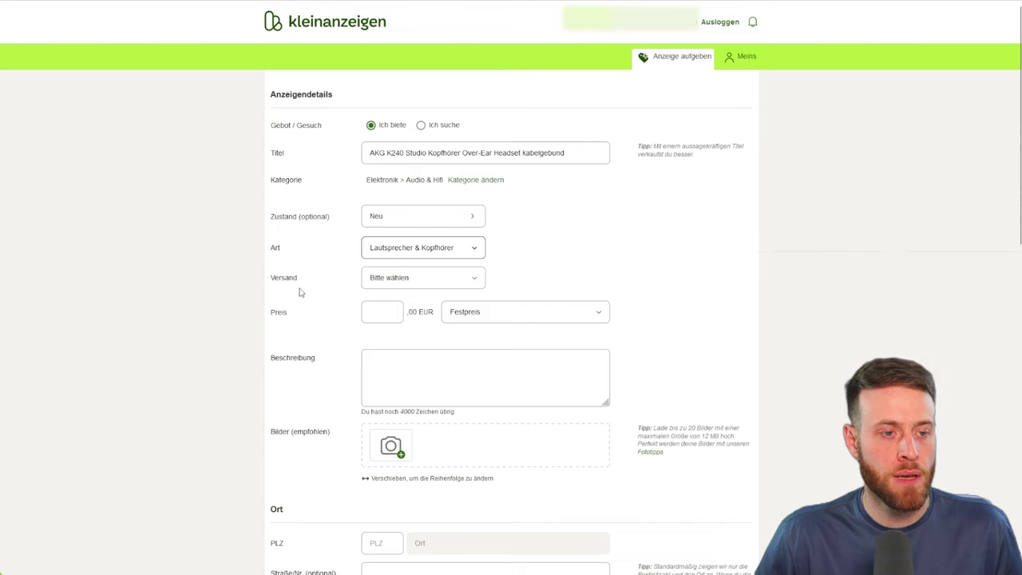
click(403, 318)
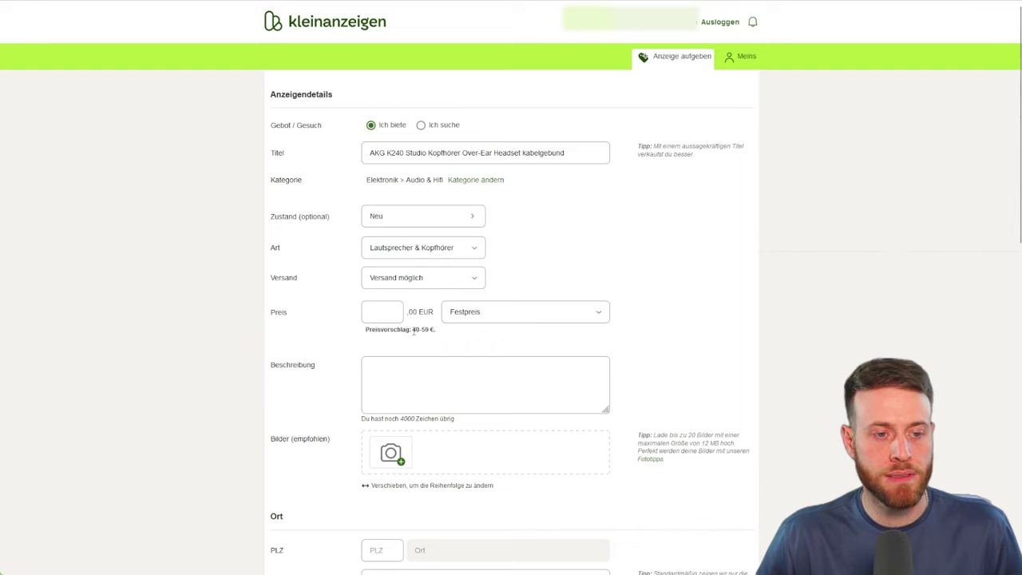
Step: Set the price to 50 EUR, in line with the suggested price range
drag(406, 329, 435, 331)
click(451, 336)
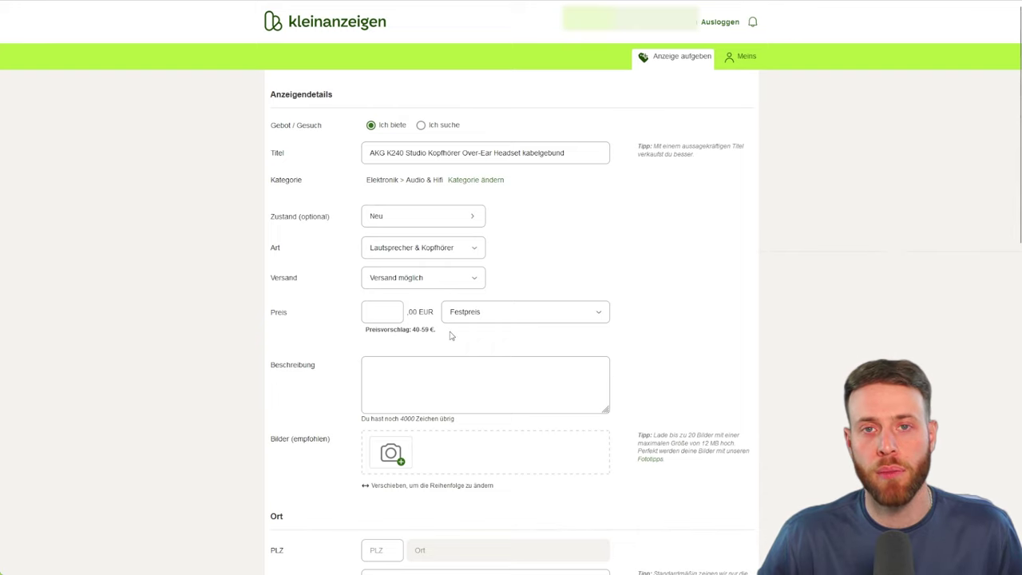
click(383, 318)
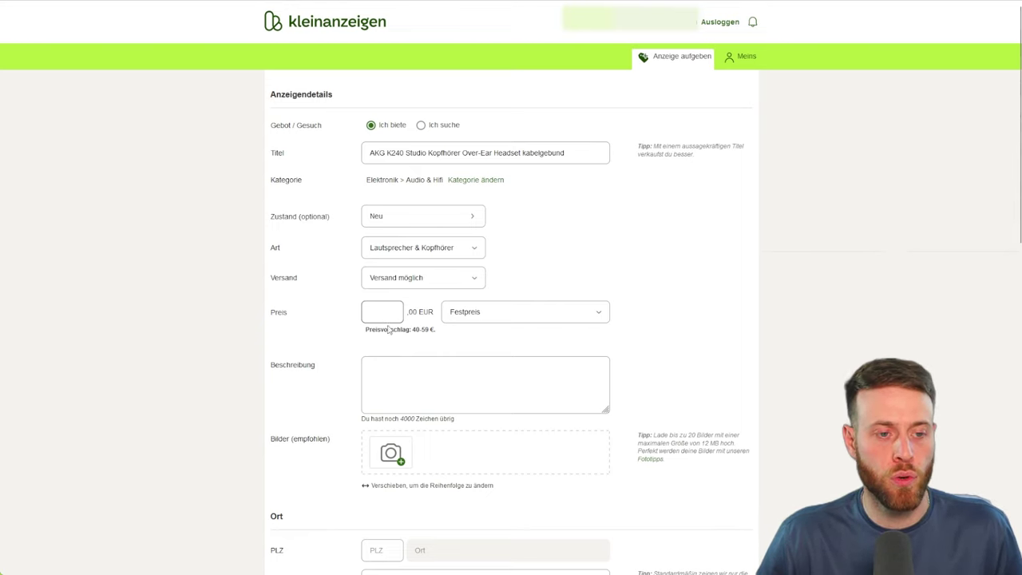
drag(410, 329, 431, 330)
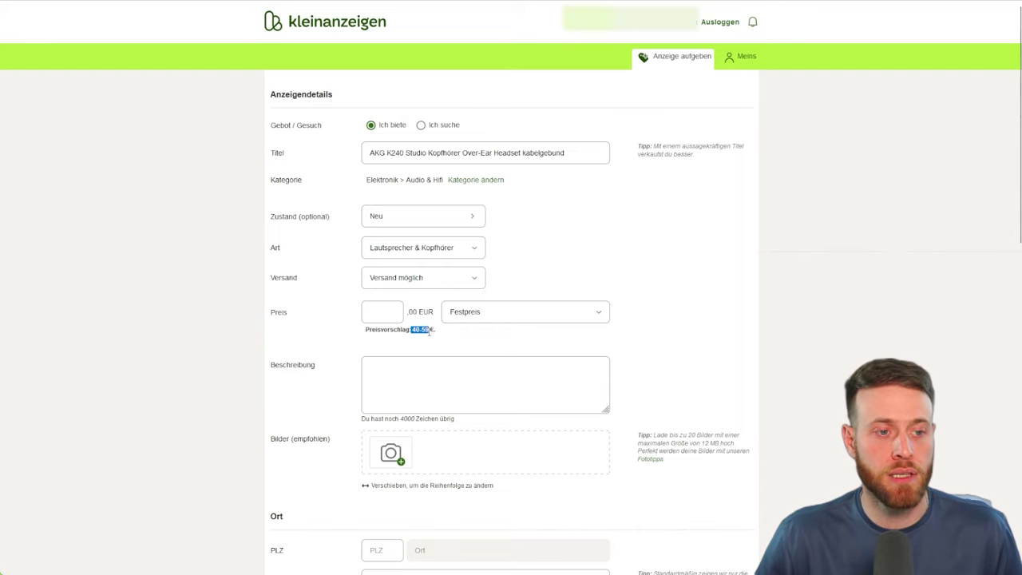
click(386, 311)
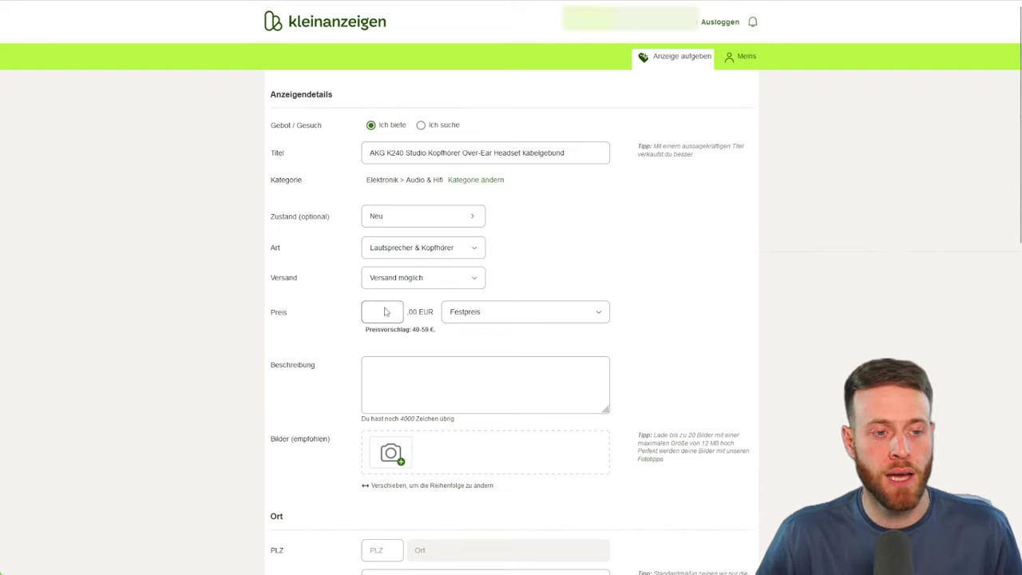
text(50)
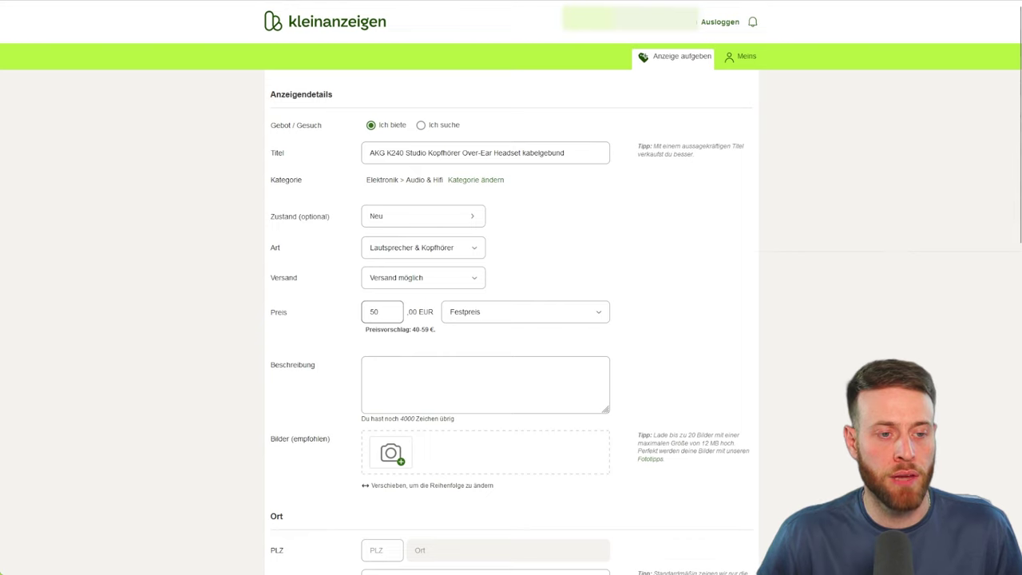
Step: Try the price types VB and Zu verschenken, and return to Festpreis with a price of 50 EUR
click(603, 318)
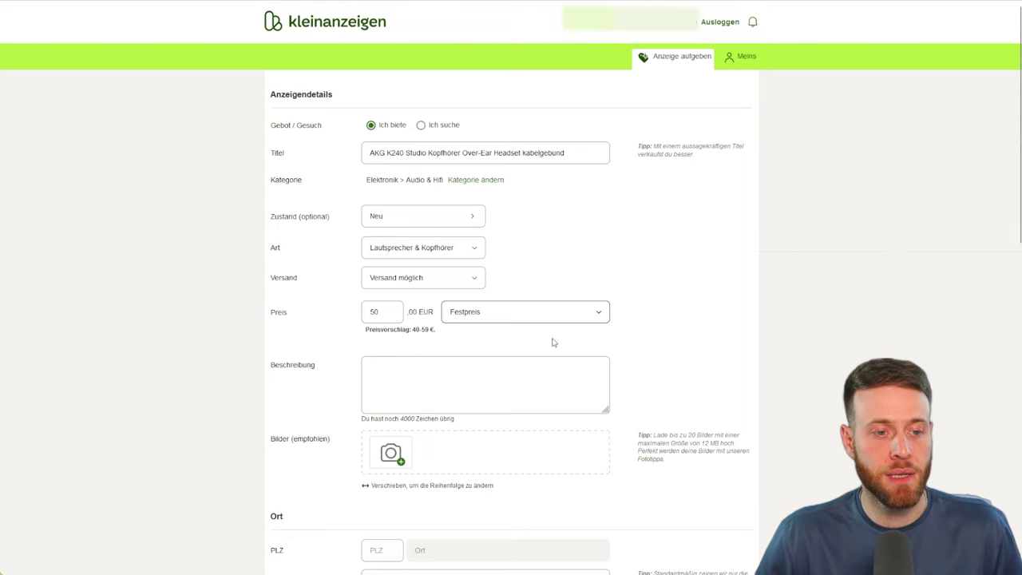
click(550, 343)
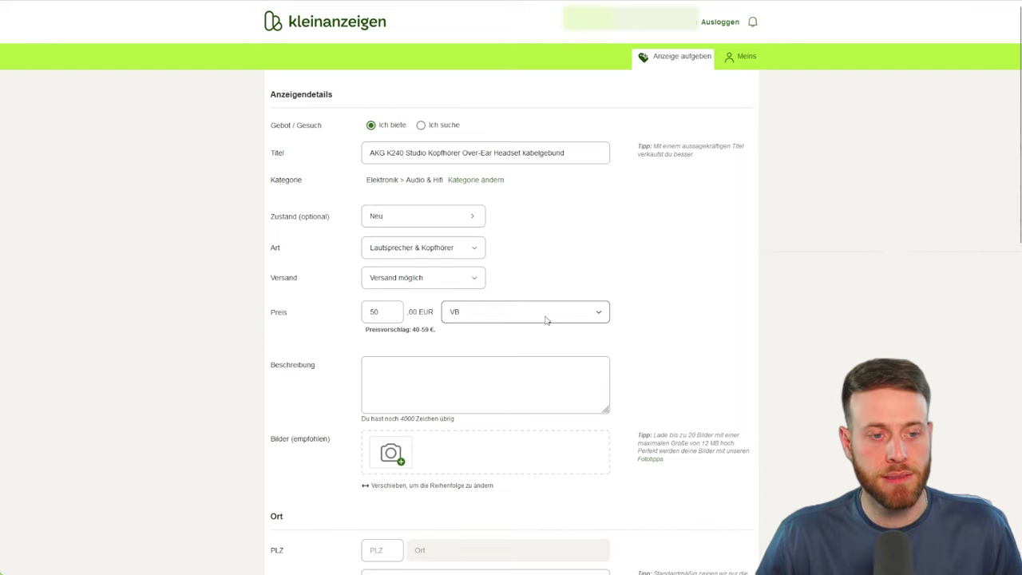
click(546, 320)
click(514, 362)
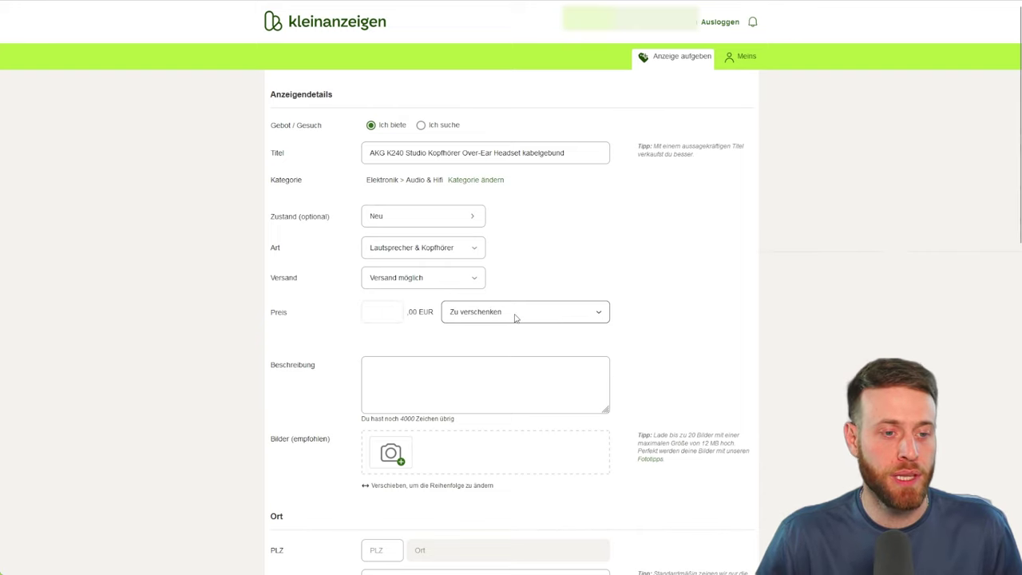
click(515, 317)
click(491, 337)
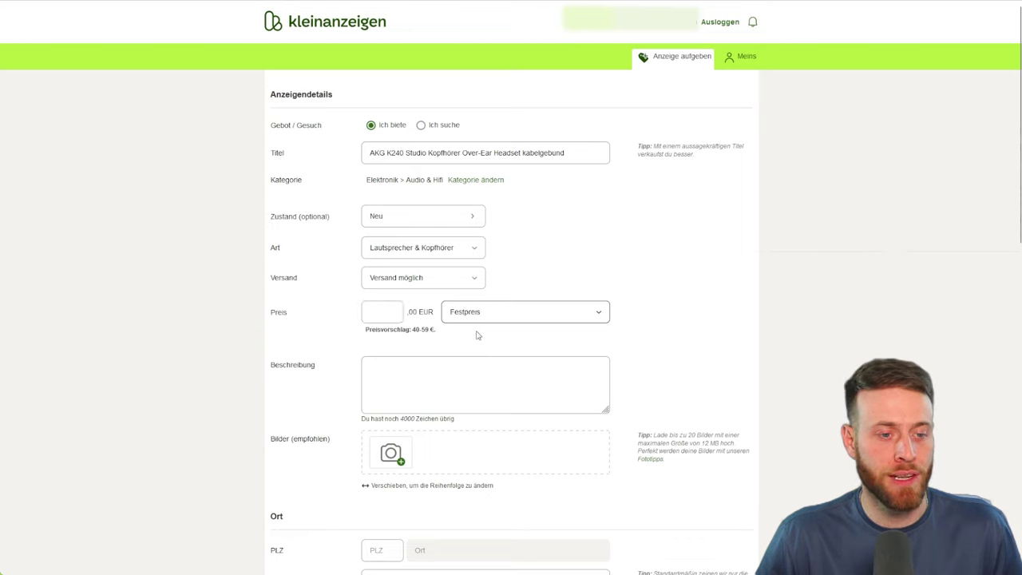
click(379, 311)
text(50)
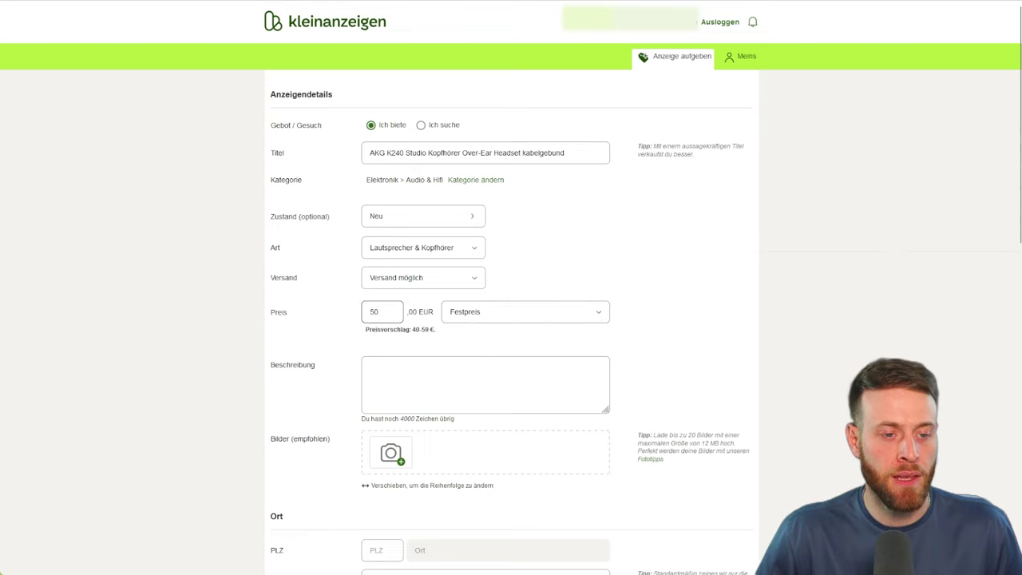
click(577, 333)
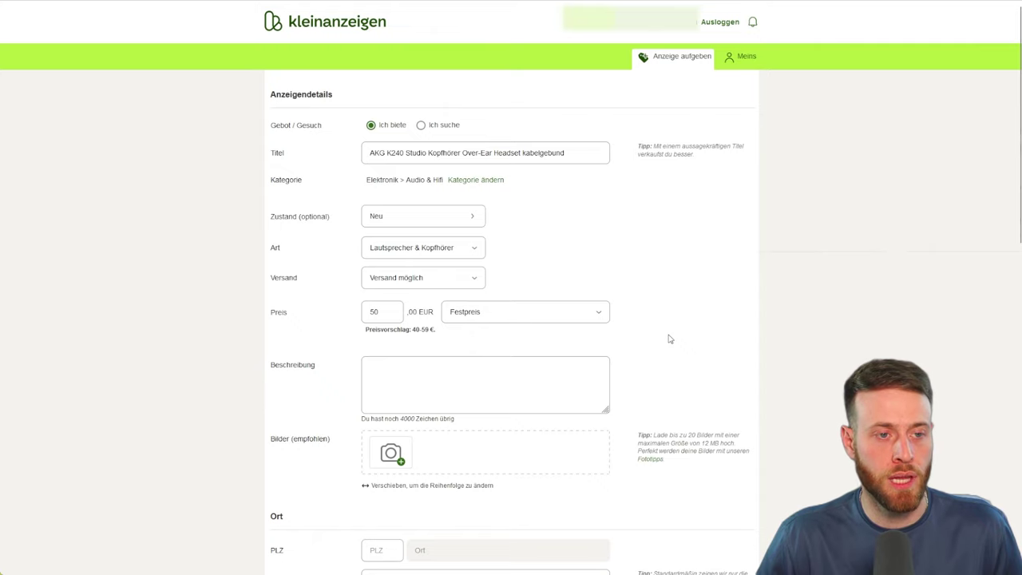
Step: Paste the copied AKG K240 product specifications into the description, enlarge its box to show the whole text, and select all the pasted lines
scroll(670, 339, down, 3)
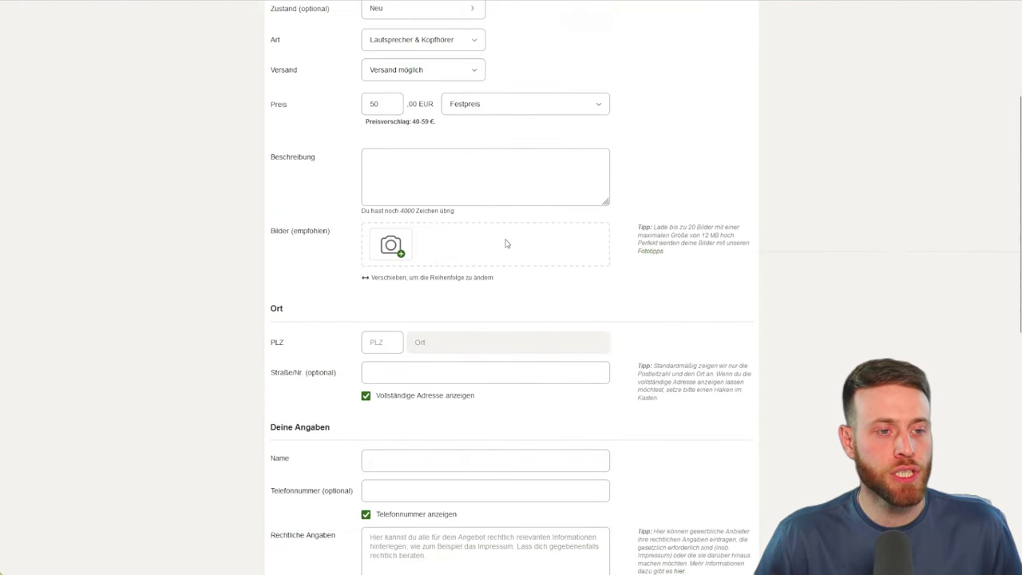
click(443, 173)
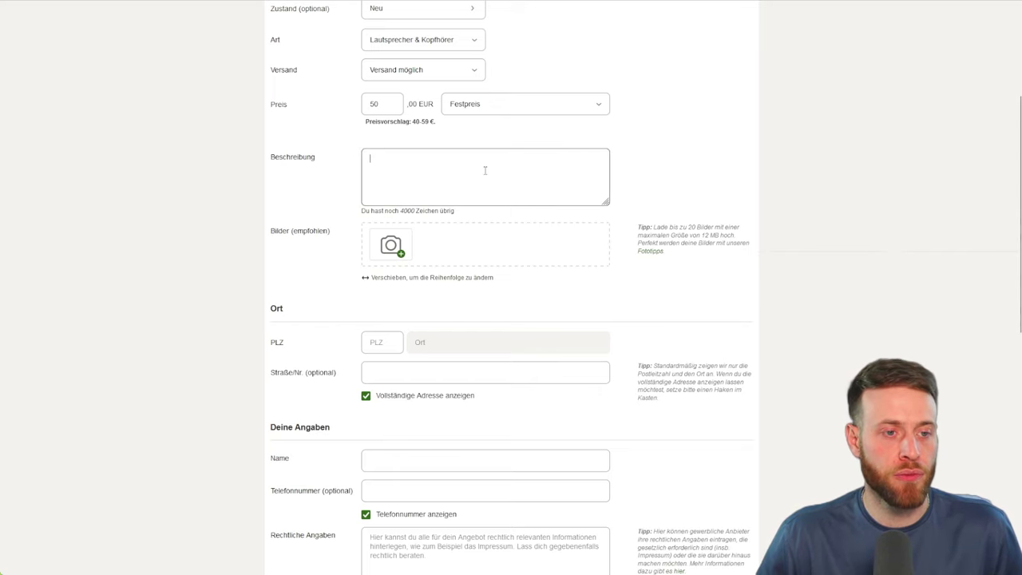
key(ctrl+v)
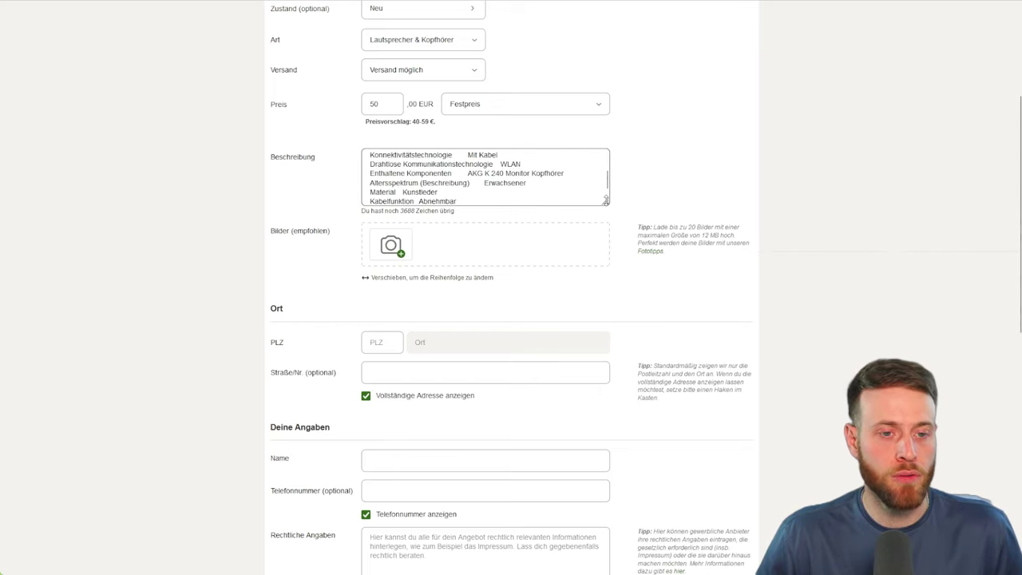
drag(606, 202, 607, 286)
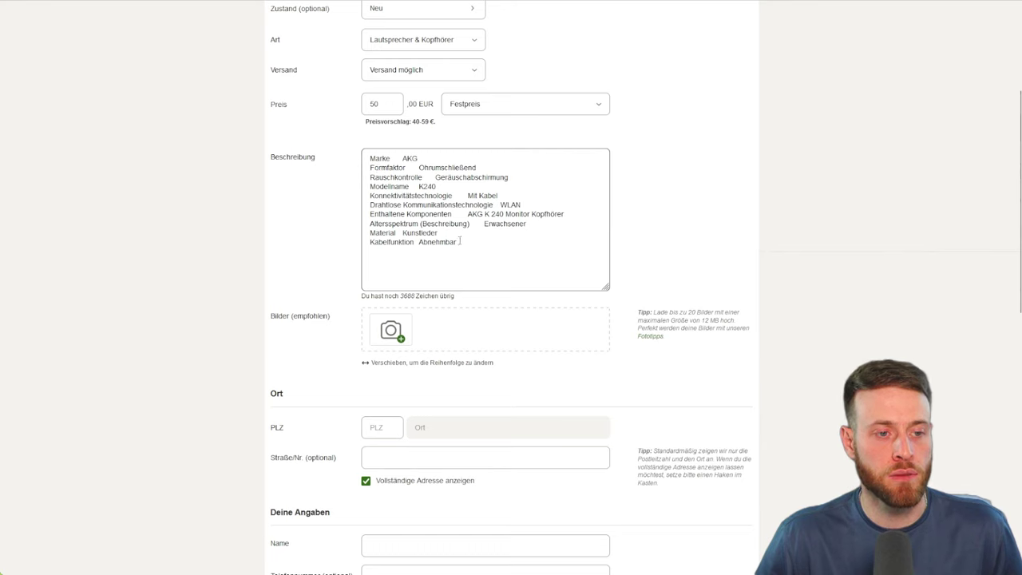
drag(459, 242, 363, 158)
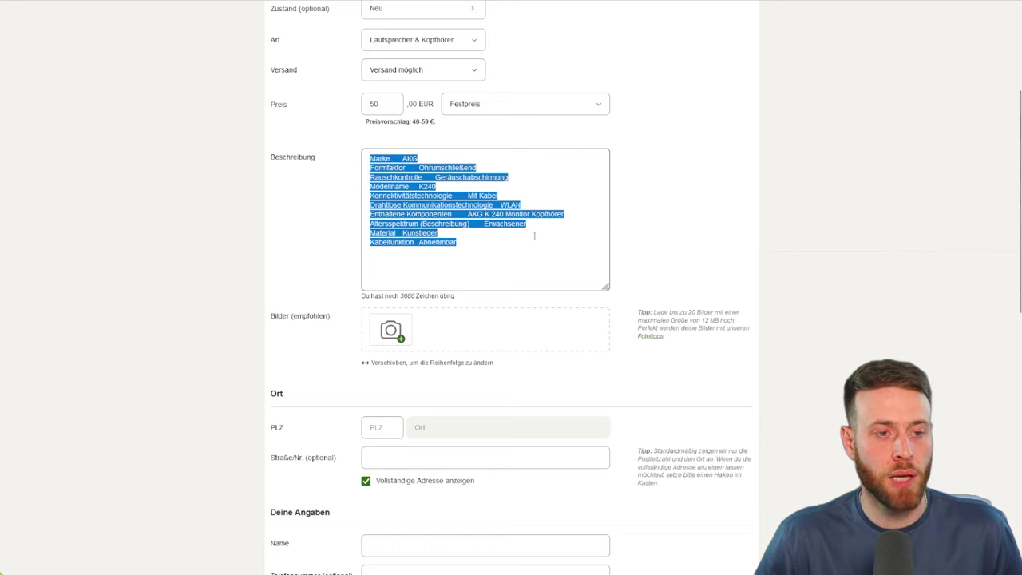
Step: Deselect the pasted specifications and add two line breaks at the end of the description
click(740, 273)
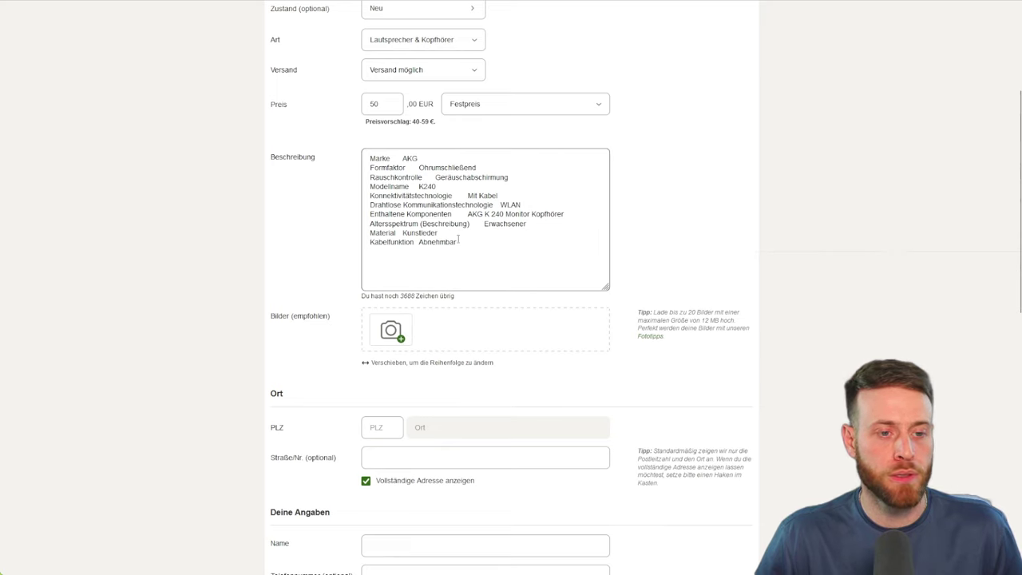
click(476, 259)
key(Return)
key(Return)
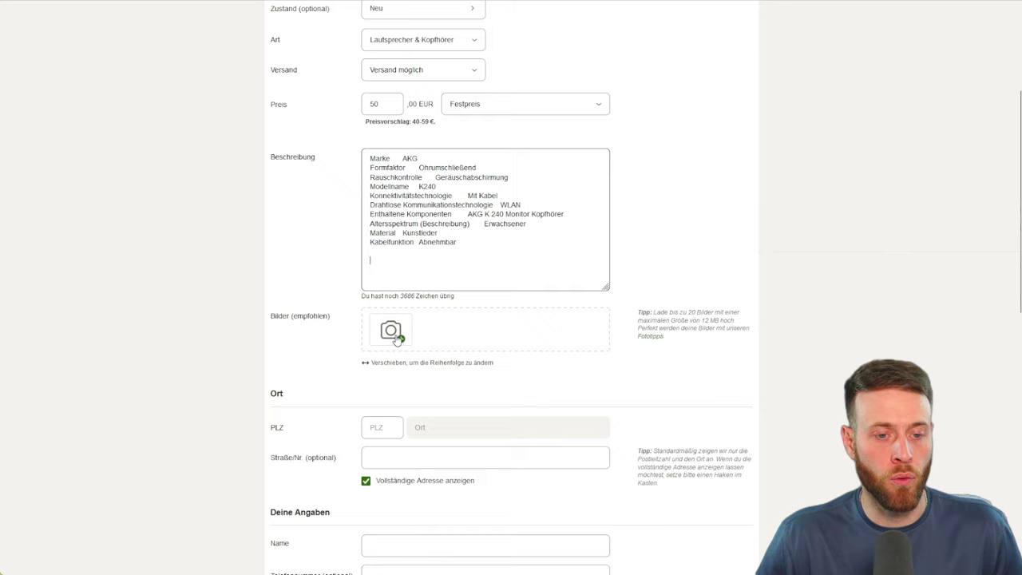
Step: Read through the photo tips, from landscape format to showing all details, and close them
click(547, 347)
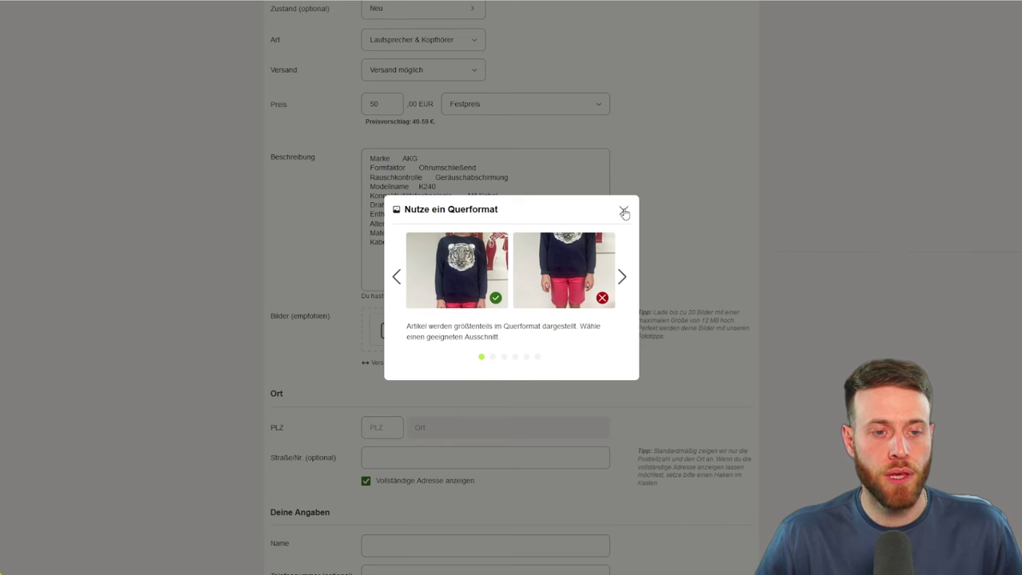
click(622, 278)
click(622, 278)
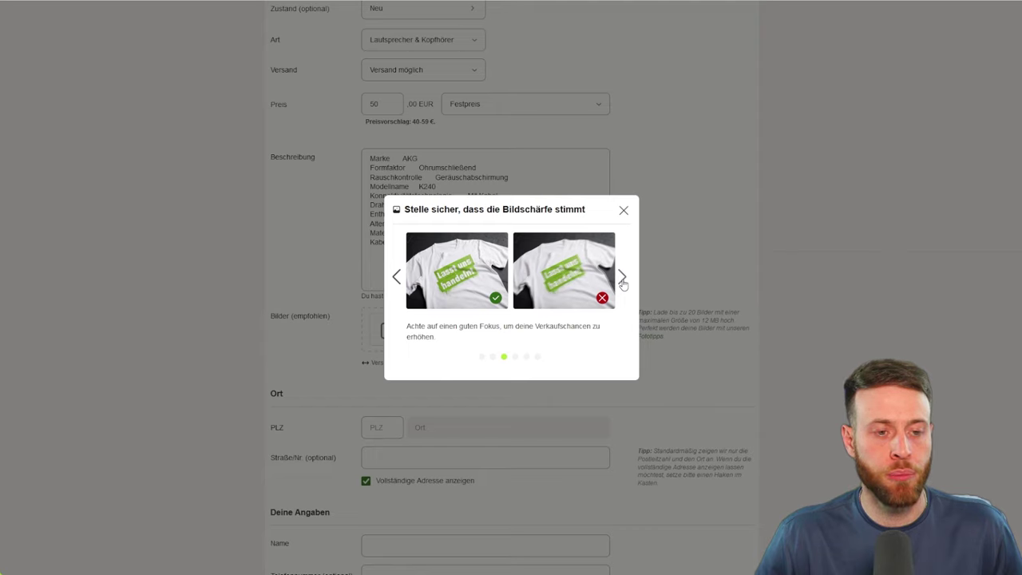
click(622, 278)
click(622, 278)
click(622, 278)
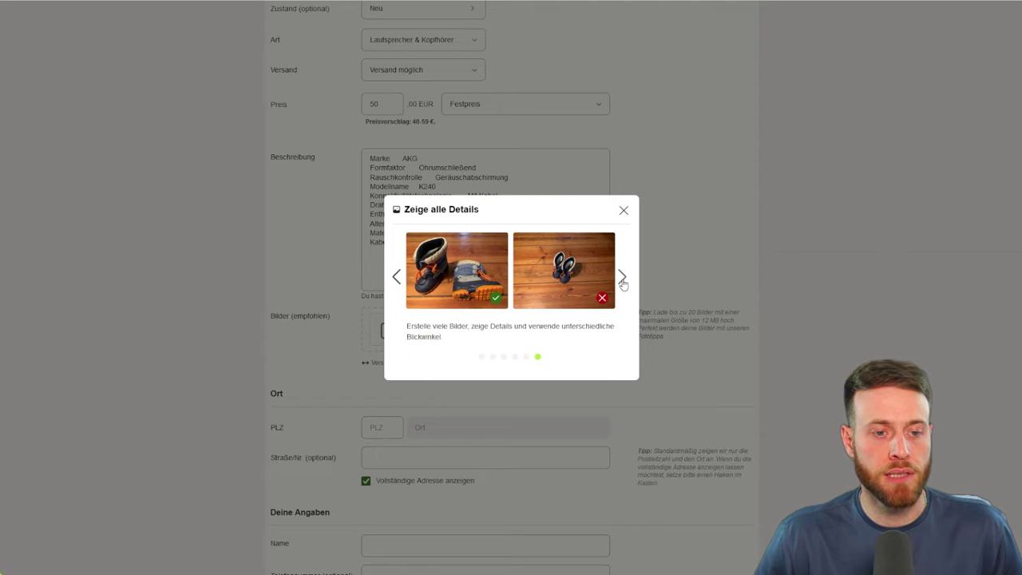
click(396, 277)
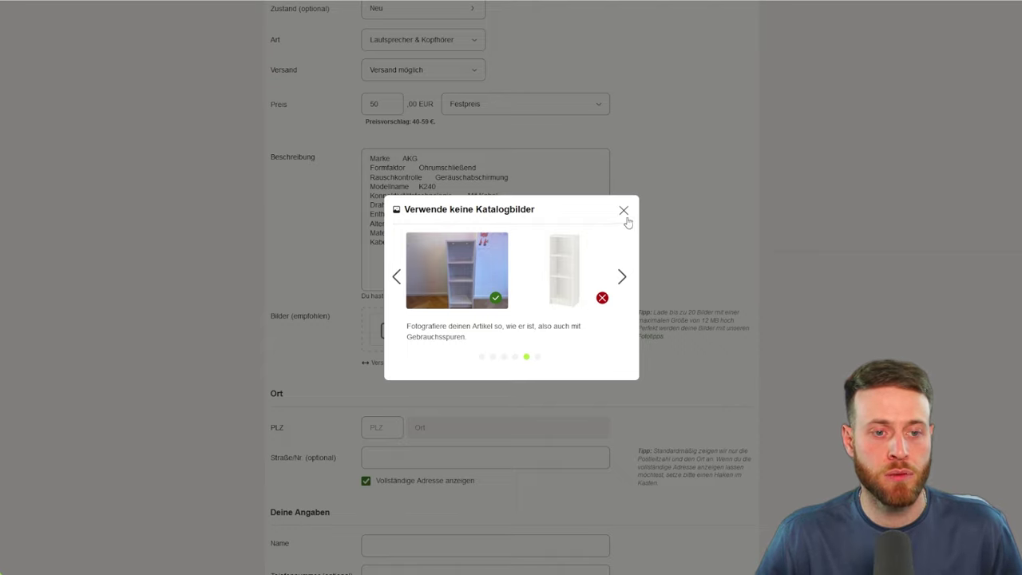
click(622, 276)
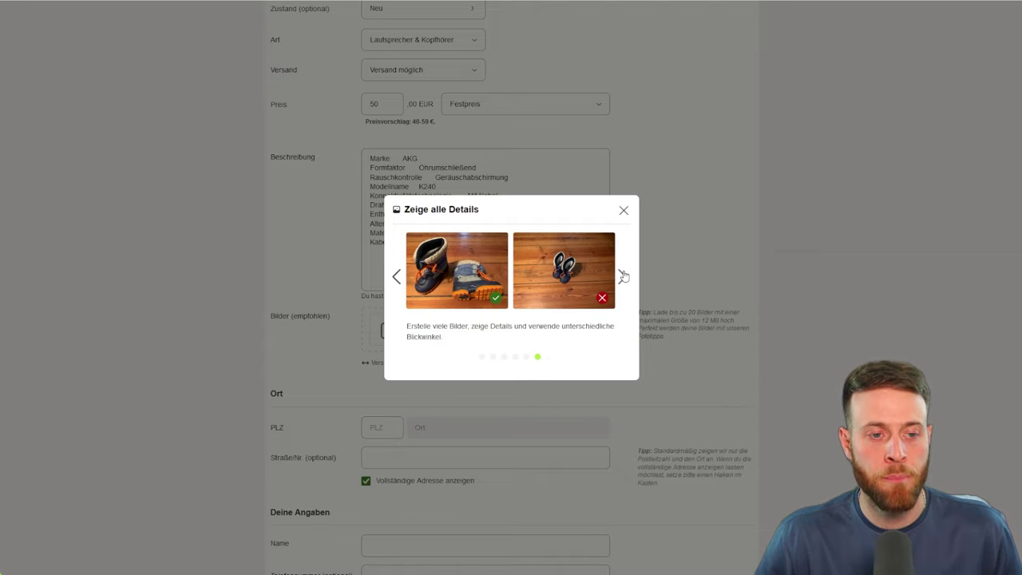
click(624, 213)
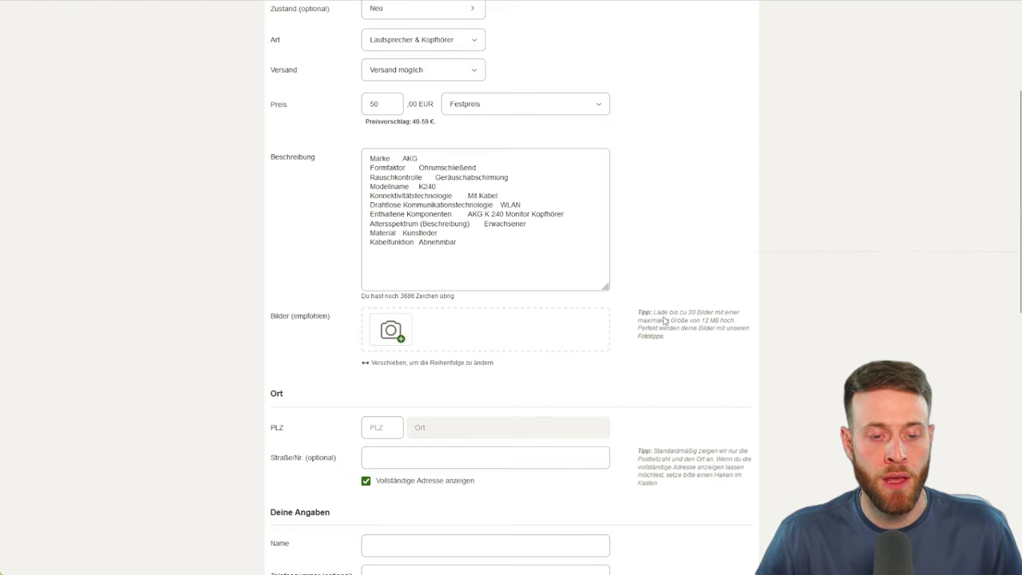
Step: Check the image upload limit in the tip and add the headphone photo to the ad's pictures
drag(675, 313, 710, 313)
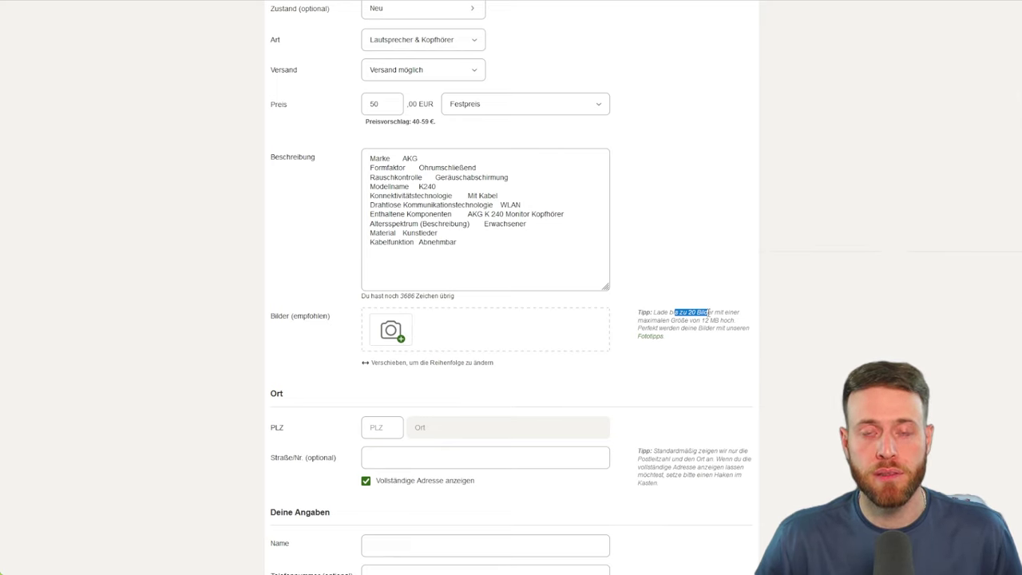
click(710, 312)
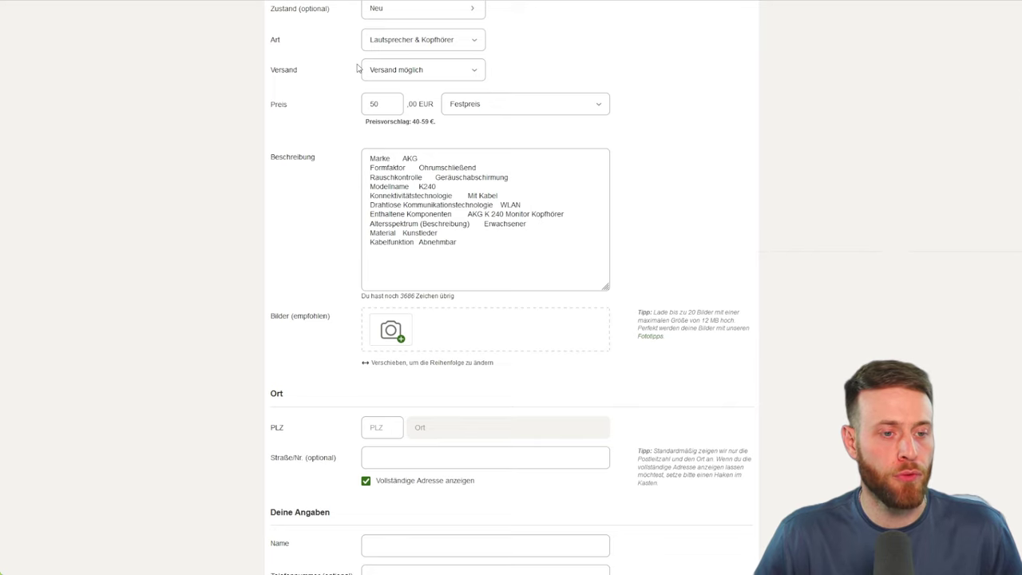
drag(641, 354, 547, 354)
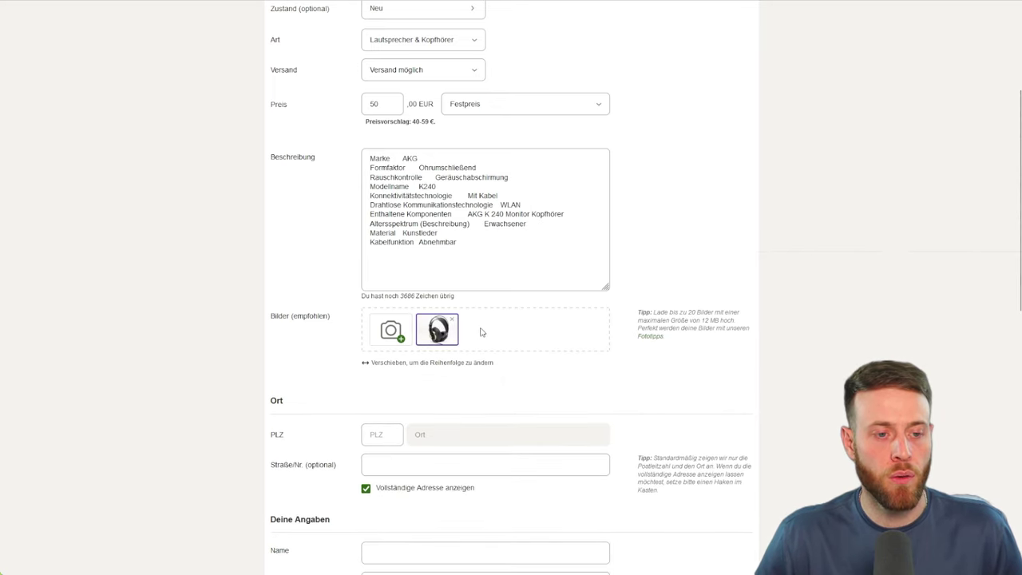
Step: Open the uploaded headphone photo for editing, inspect the whole picture and save it without edits
click(438, 326)
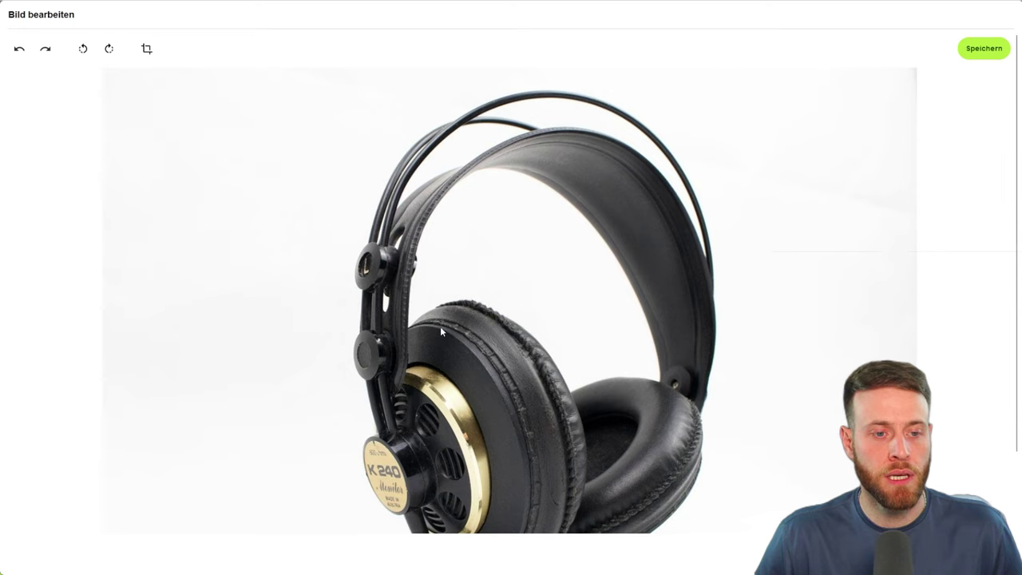
scroll(570, 323, down, 2)
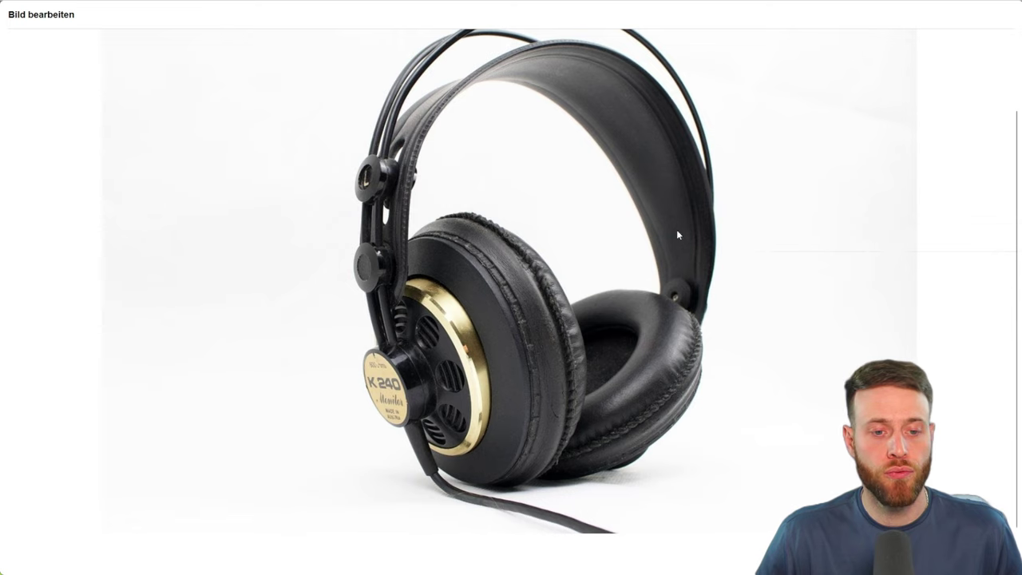
scroll(833, 35, up, 1)
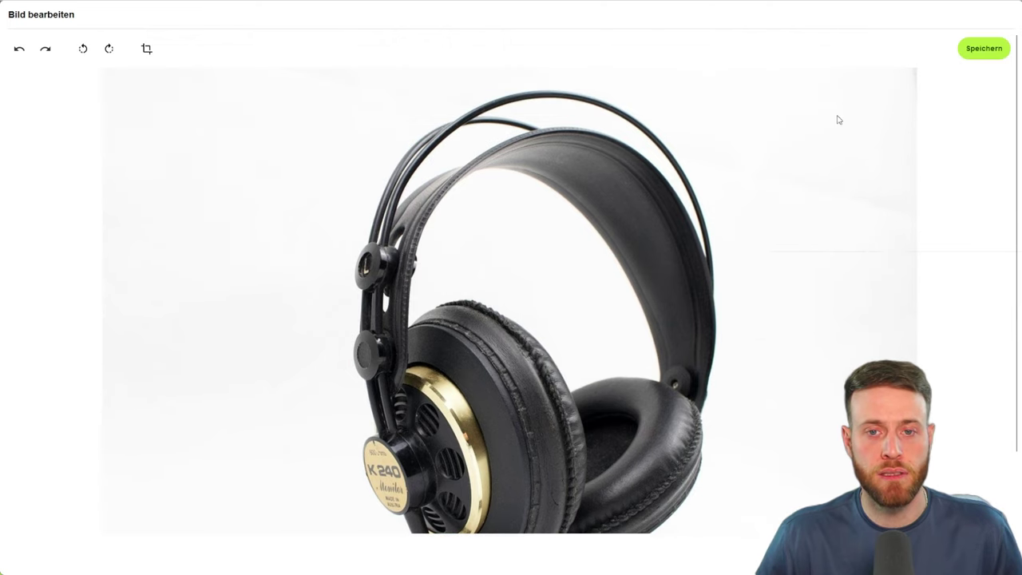
click(985, 48)
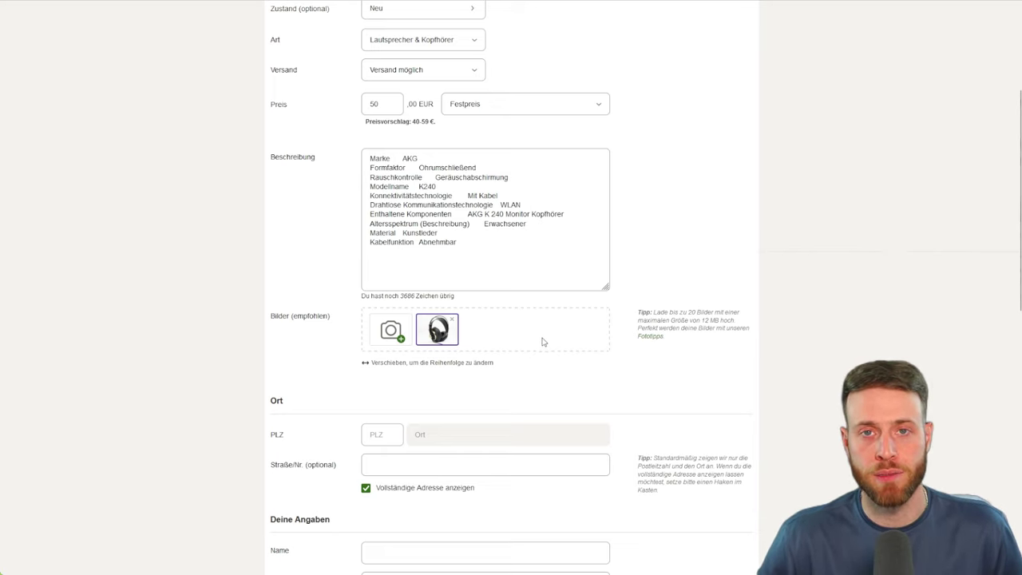
Step: Enter the seller's postal code in the ad's location section
scroll(543, 342, down, 5)
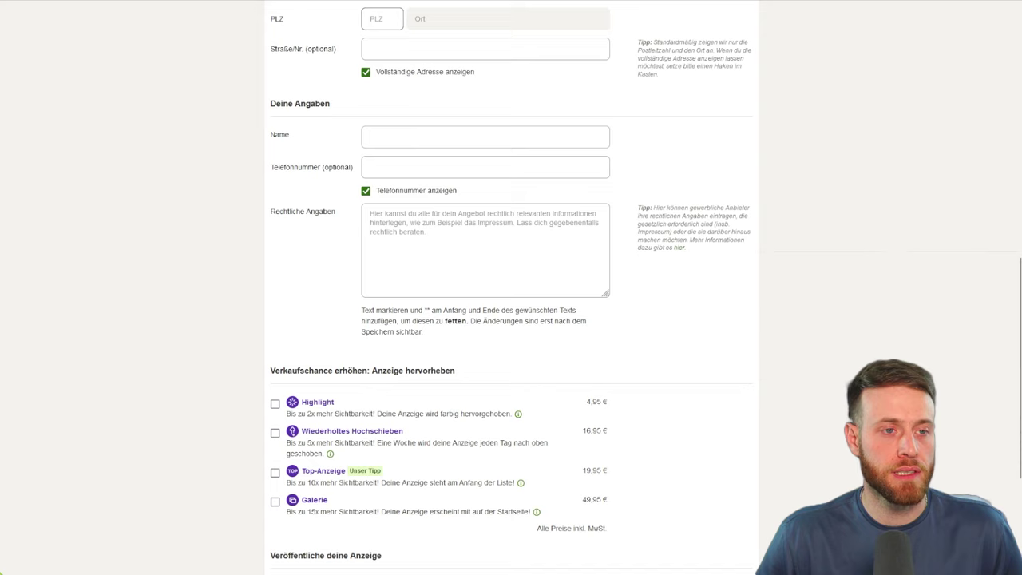
text(80999)
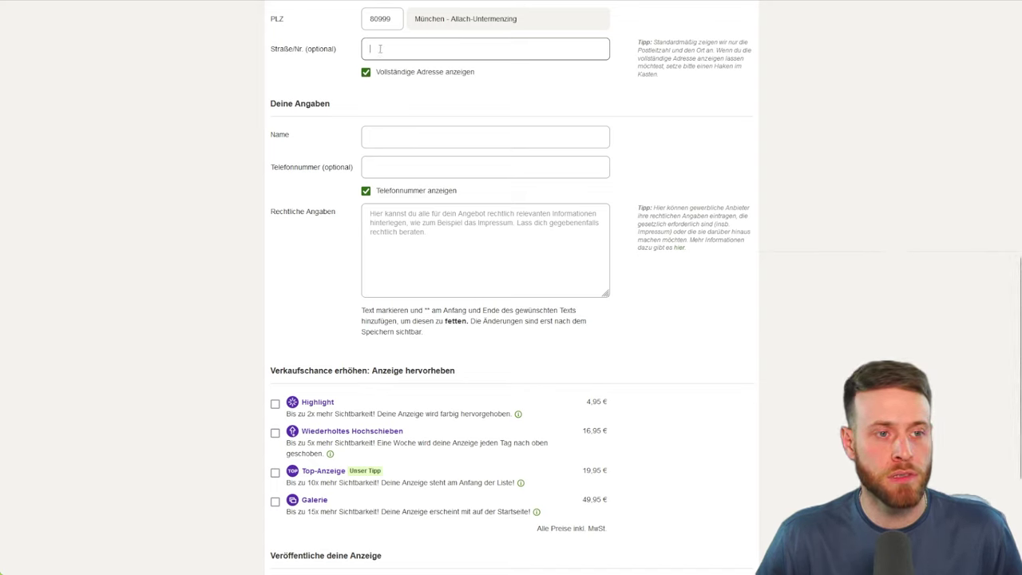
click(631, 68)
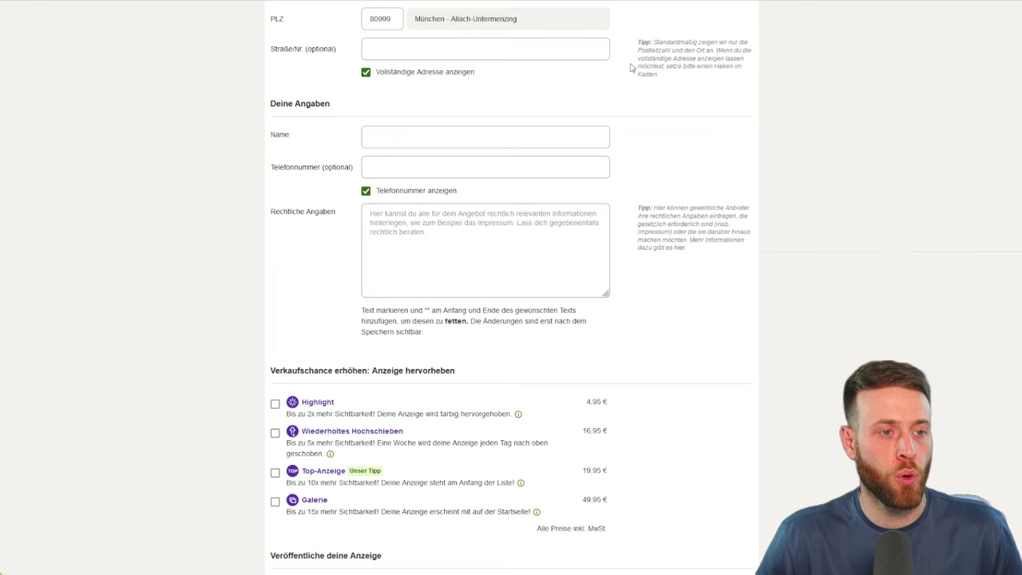
click(433, 50)
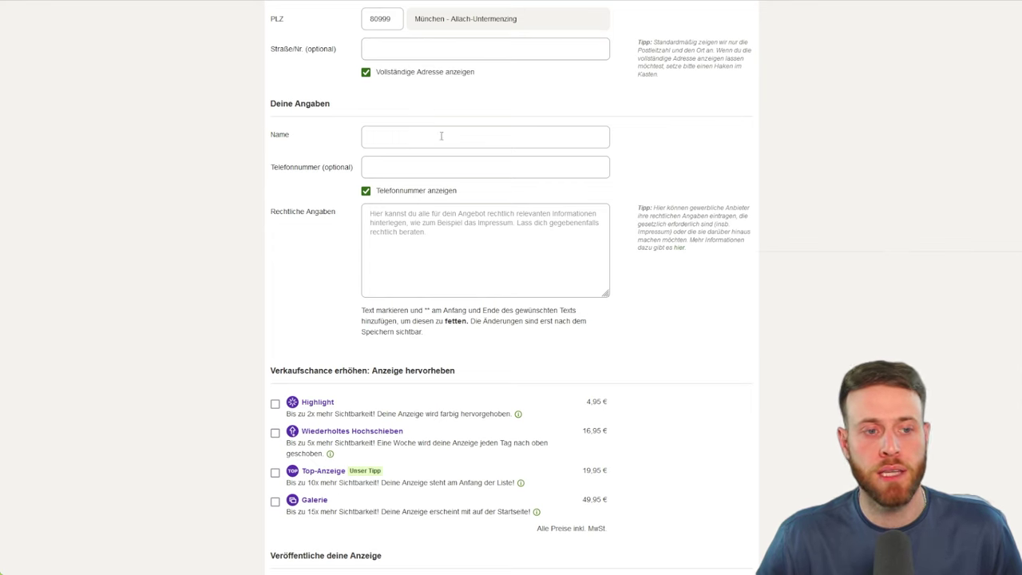
Step: Enter DemoShop as the provider name in the seller details
double_click(277, 212)
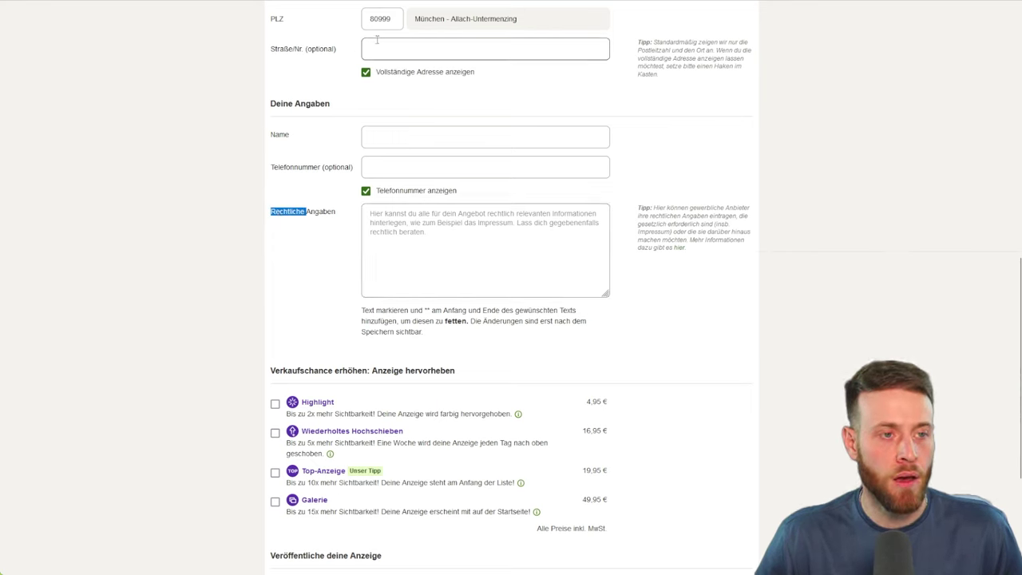
click(342, 52)
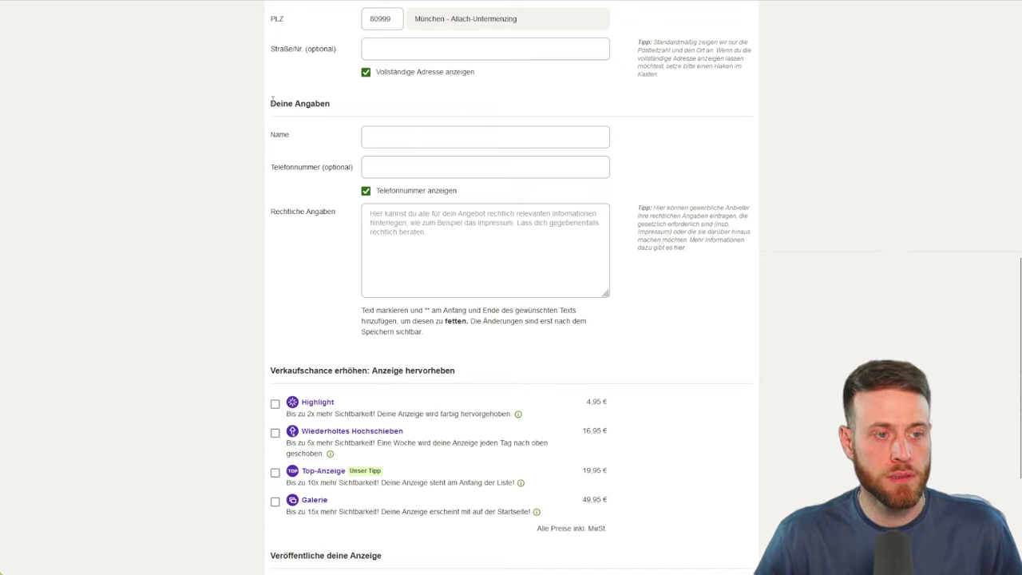
double_click(279, 136)
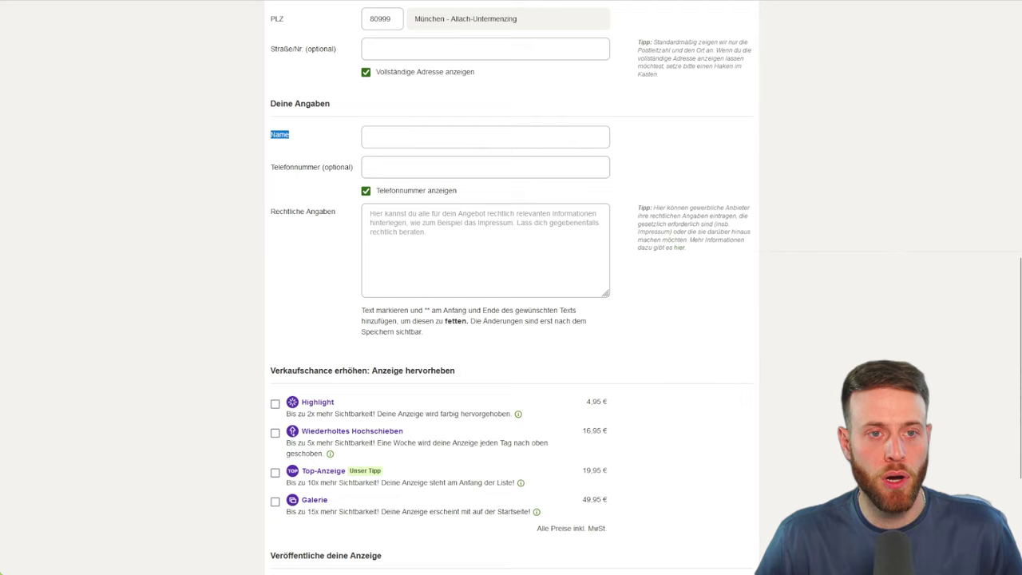
click(430, 135)
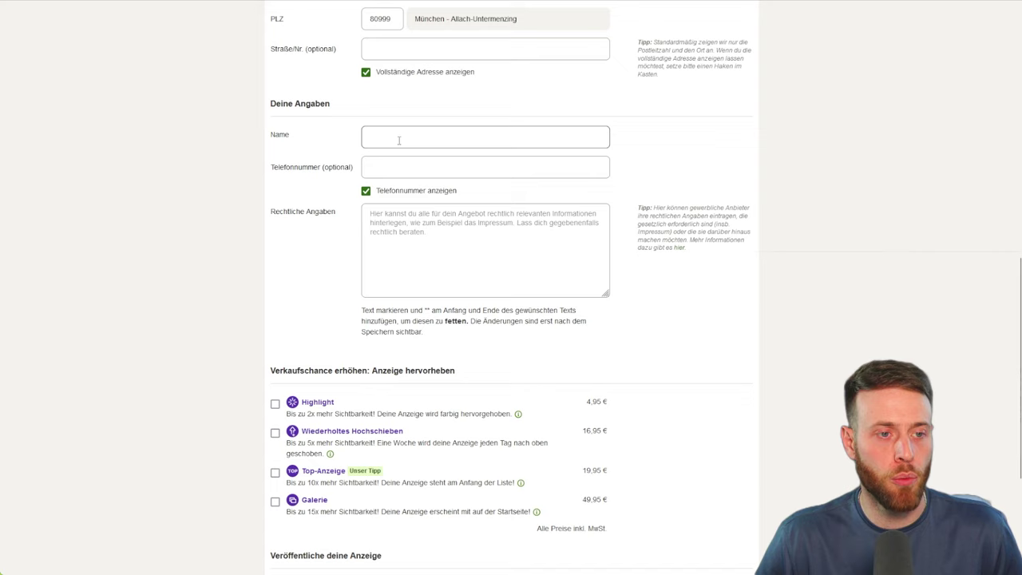
text(D)
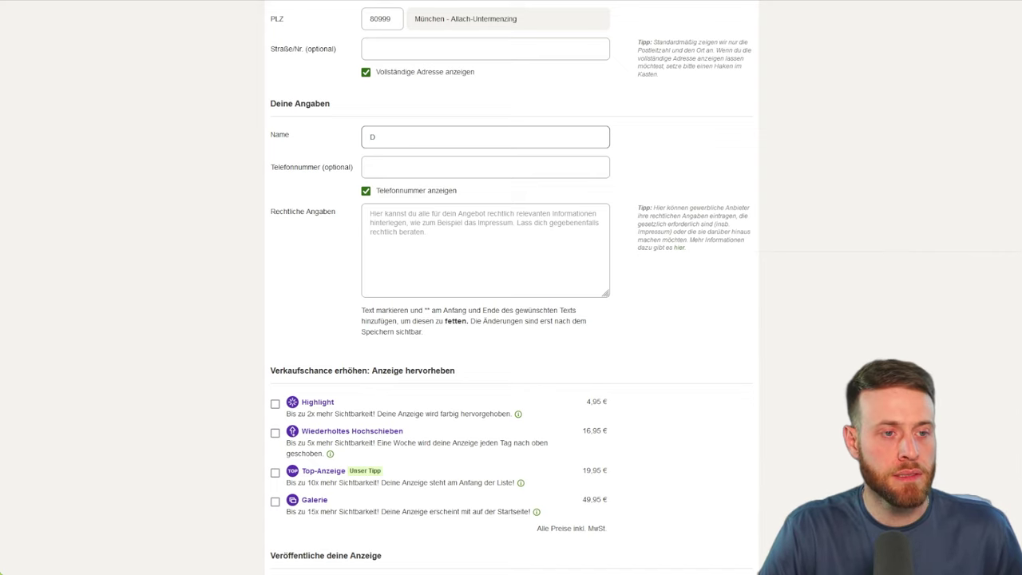
text(emoShop)
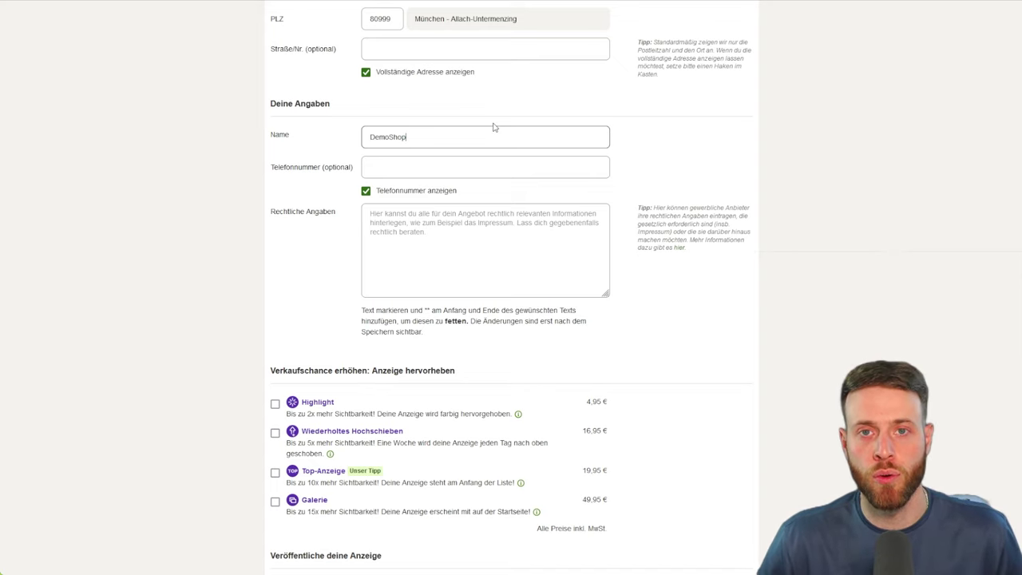
click(431, 169)
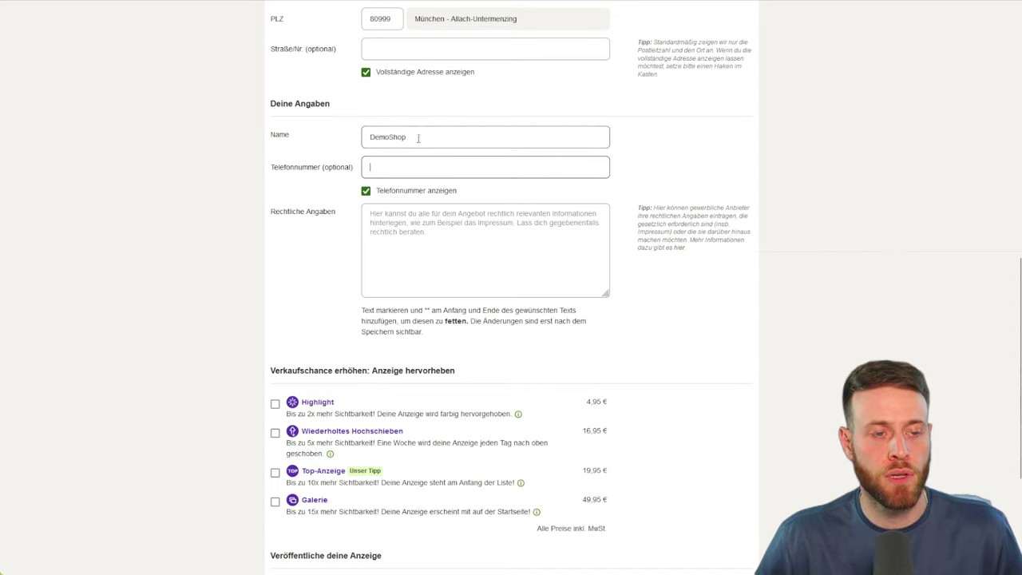
double_click(418, 139)
click(439, 140)
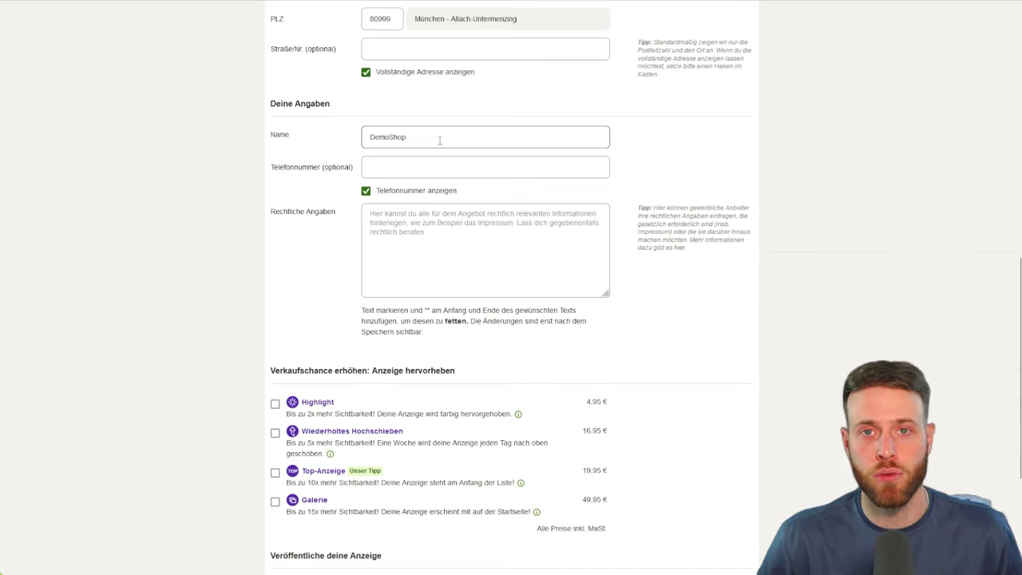
click(433, 163)
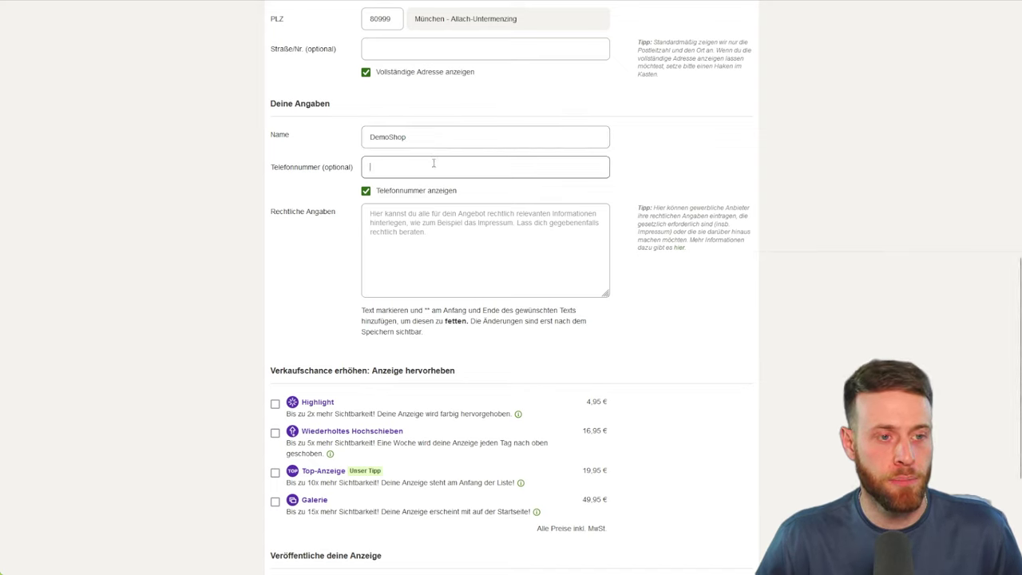
click(336, 182)
click(338, 173)
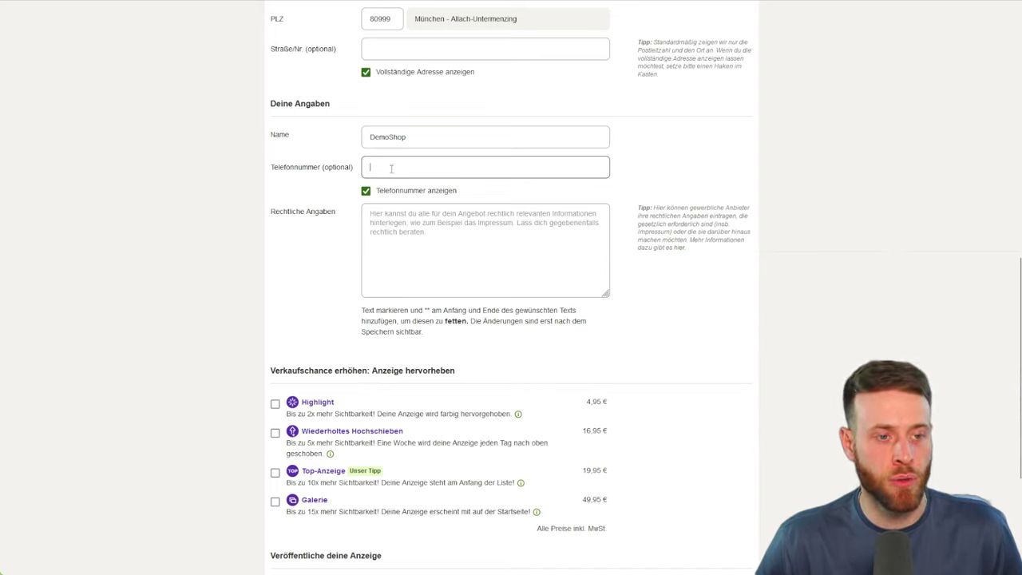
Step: Paste the copied Impressum and terms and conditions into the legal information and enlarge its box to show more of the text
click(480, 215)
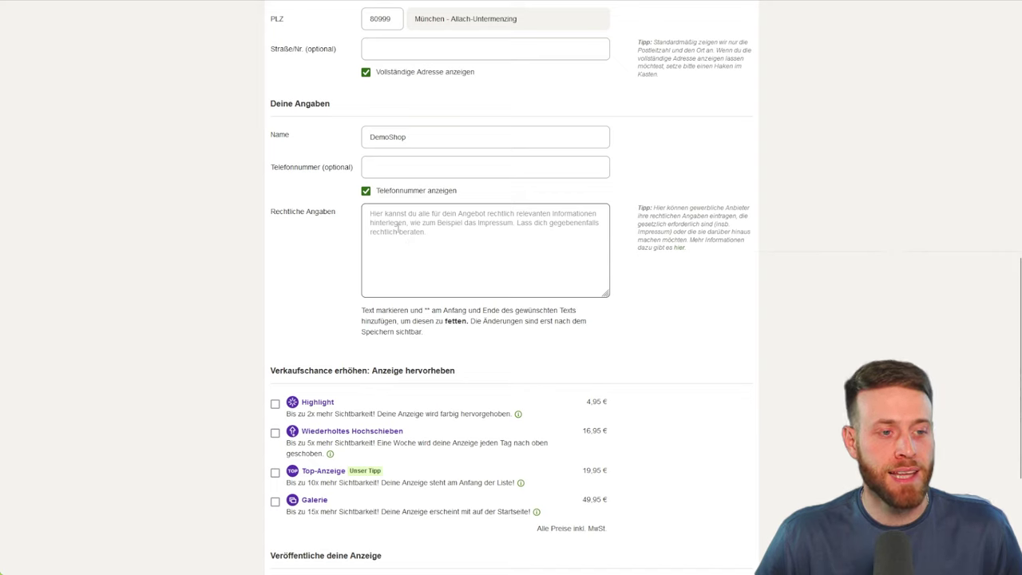
click(427, 228)
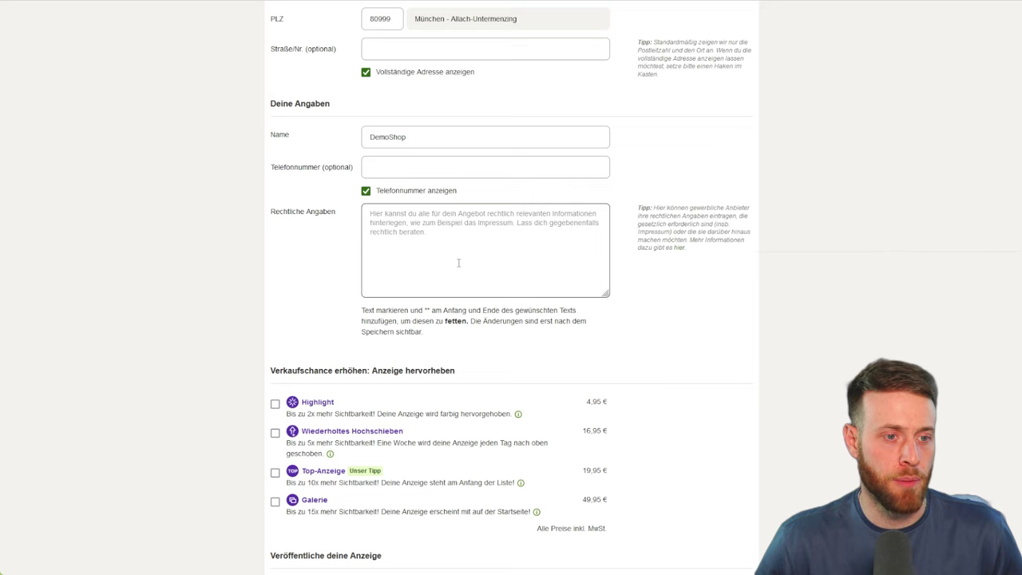
click(525, 247)
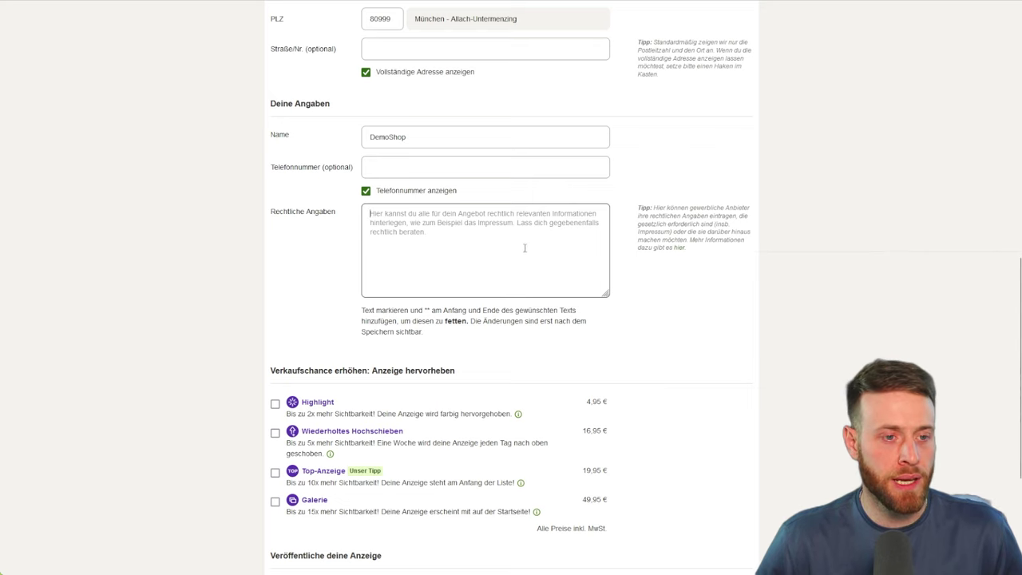
key(ctrl+v)
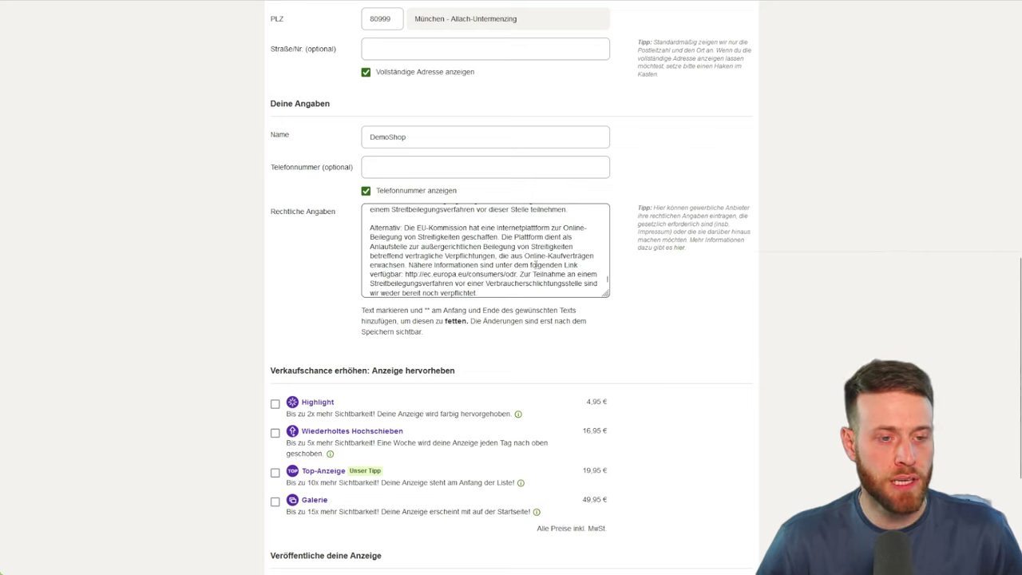
drag(607, 295, 607, 571)
scroll(533, 475, up, 5)
scroll(534, 476, up, 10)
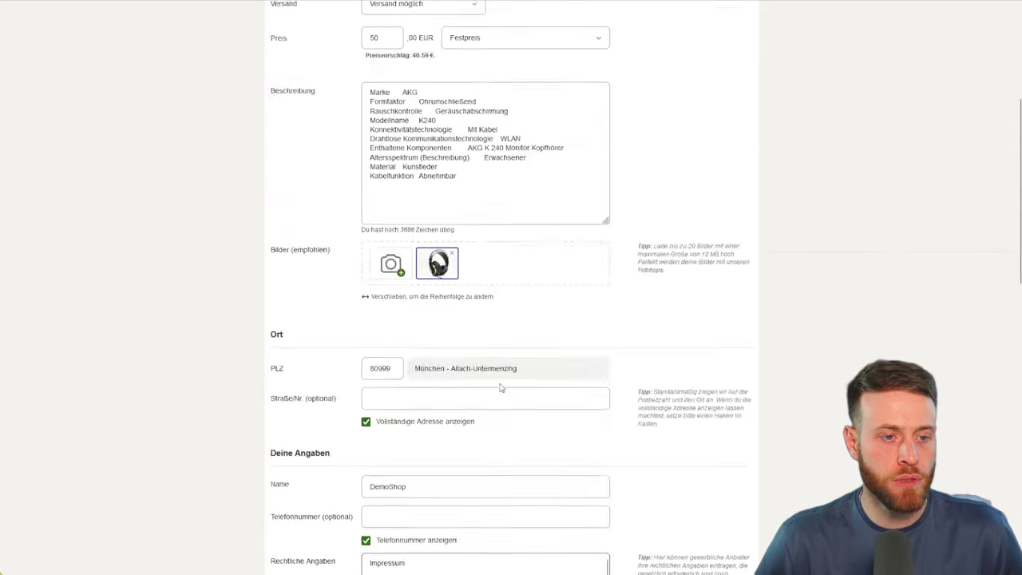
scroll(662, 338, down, 8)
scroll(662, 340, down, 2)
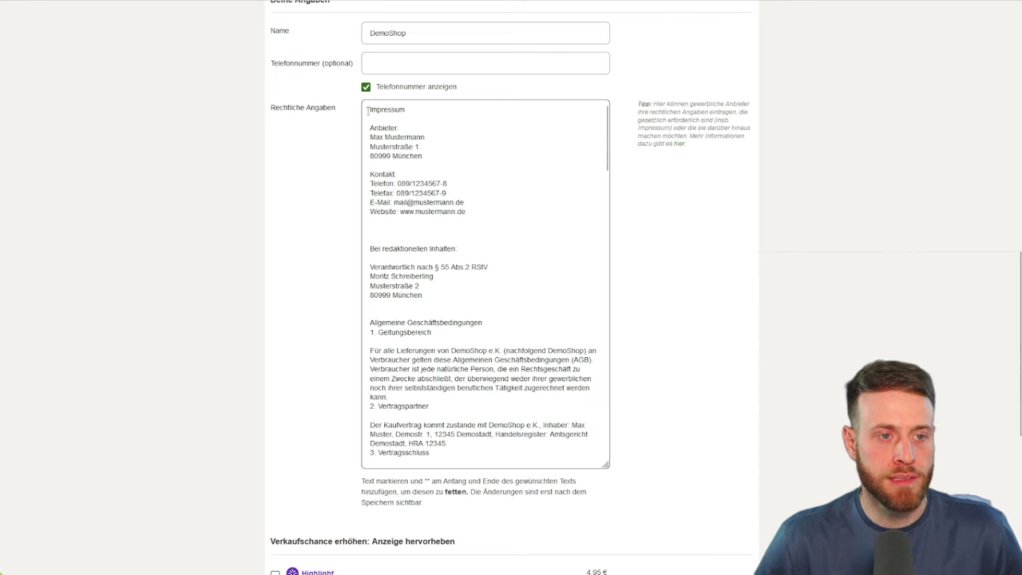
Step: Review the pasted legal information, covering the Impressum, the terms and conditions, the Widerrufsbelehrung, the Muster-Widerrufsformular and the closing Streitbeilegung section
drag(370, 109, 435, 112)
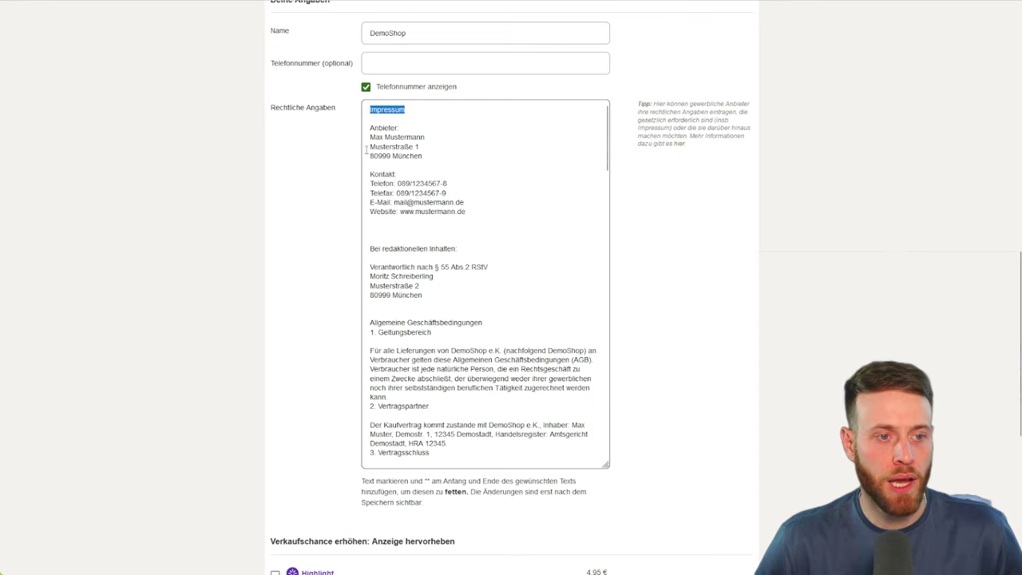
drag(370, 127, 498, 234)
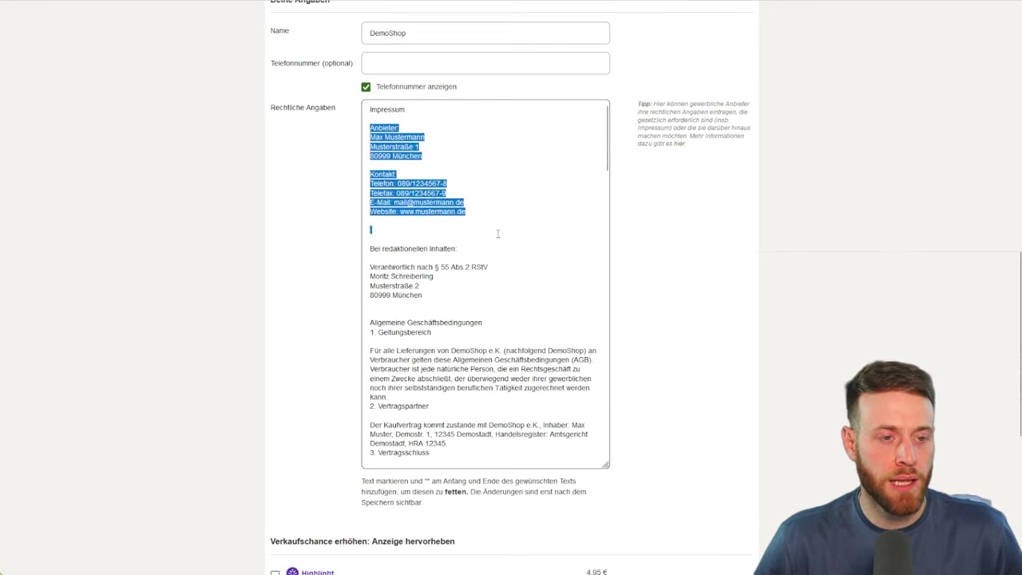
scroll(497, 234, down, 4)
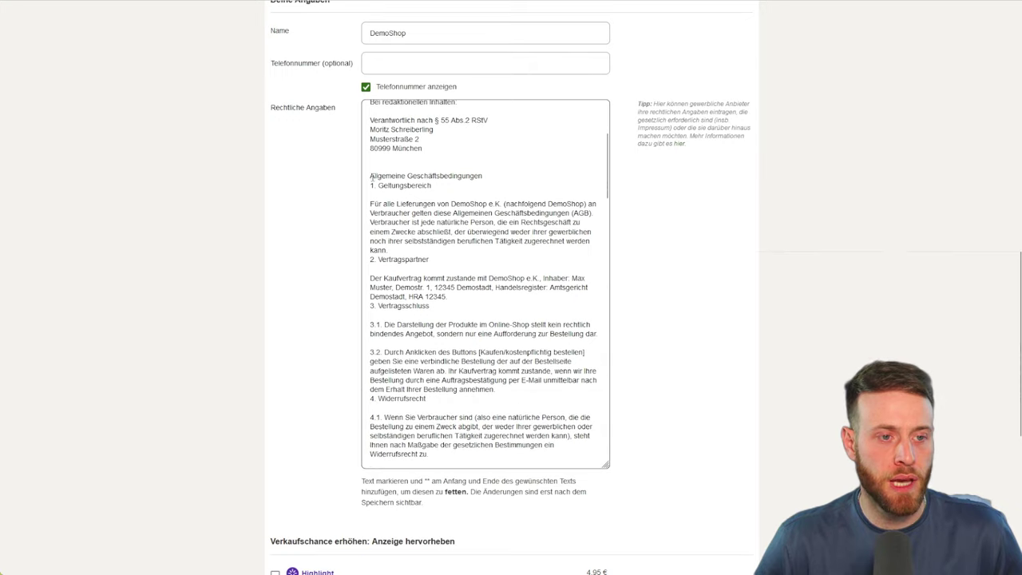
scroll(487, 215, down, 16)
scroll(487, 215, up, 5)
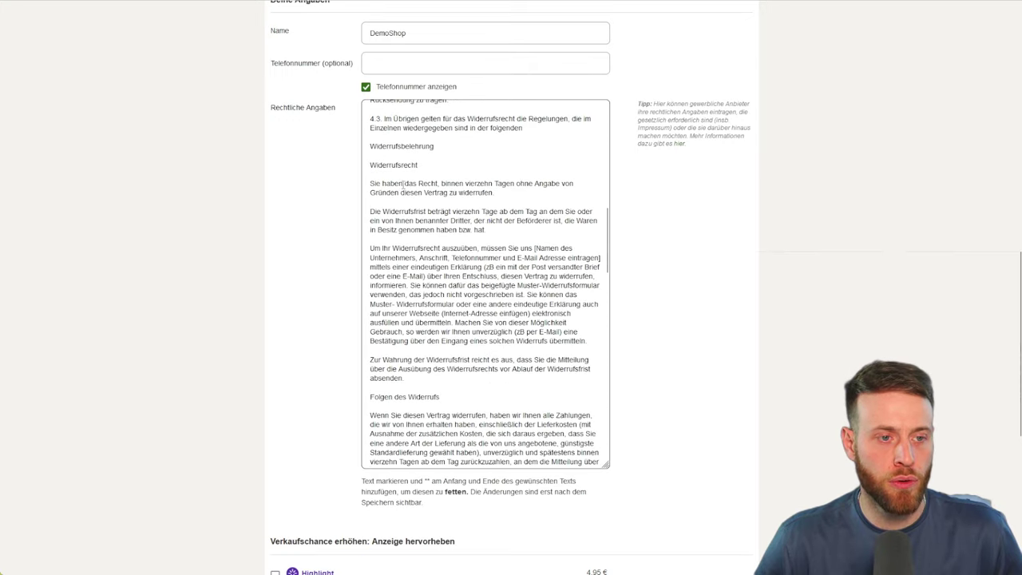
double_click(378, 146)
scroll(444, 212, down, 2)
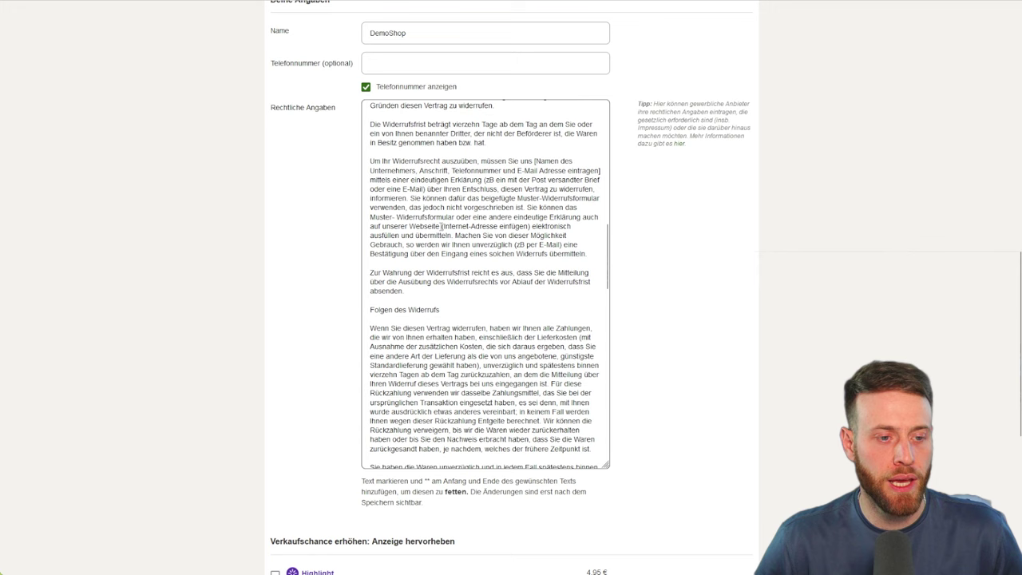
scroll(435, 256, down, 2)
scroll(397, 260, down, 8)
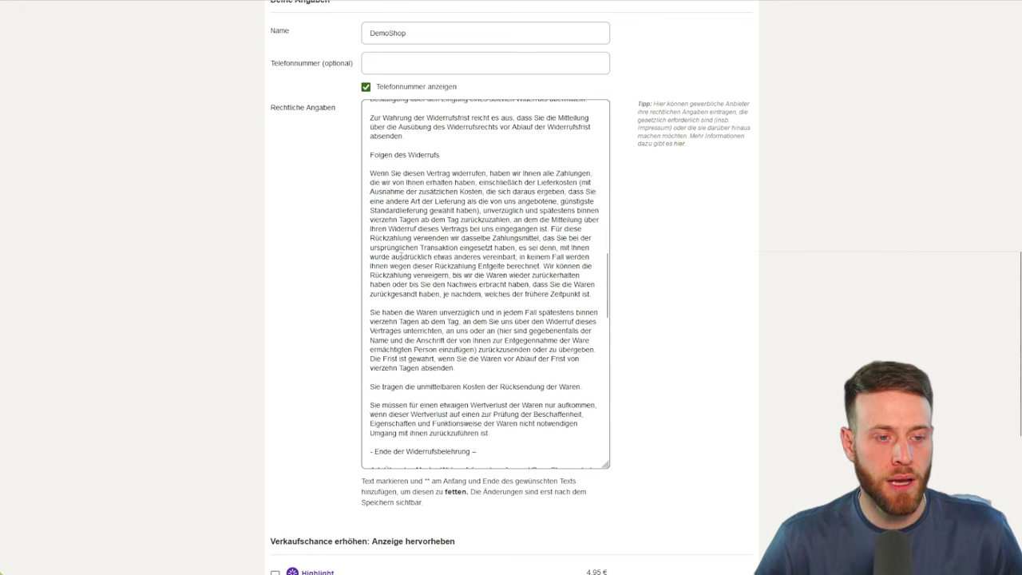
scroll(397, 255, down, 3)
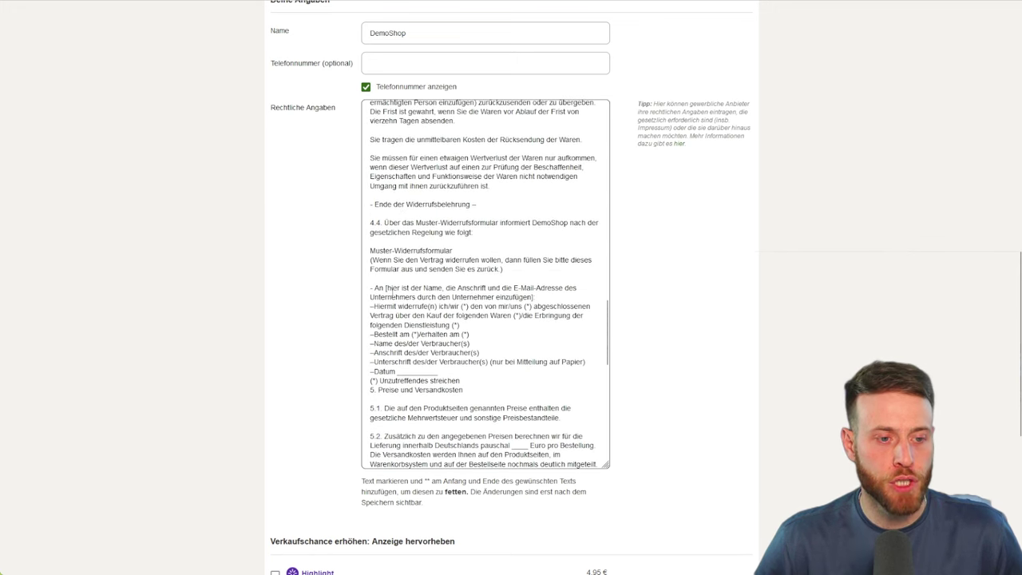
drag(372, 315, 467, 378)
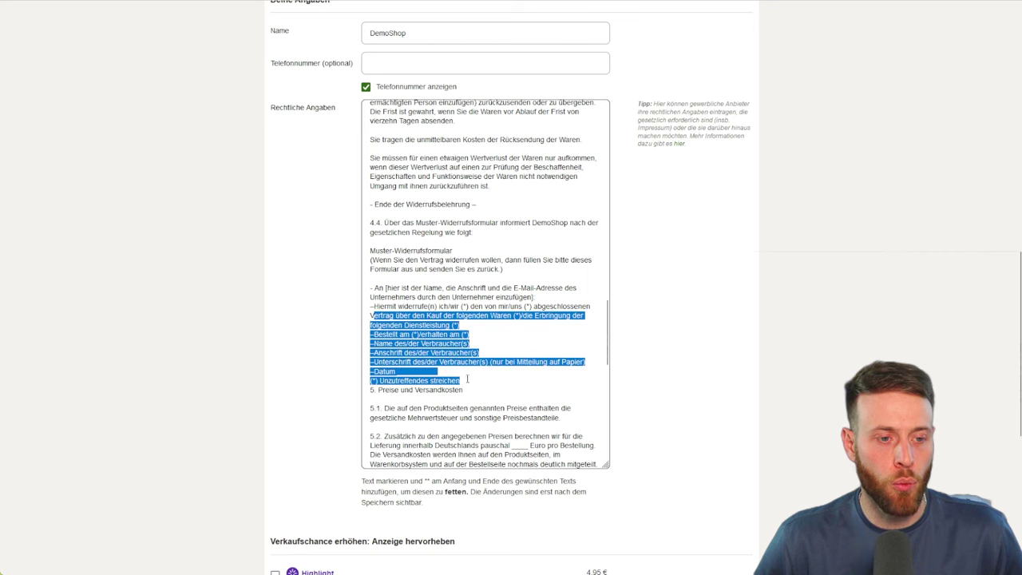
click(480, 387)
scroll(480, 387, down, 13)
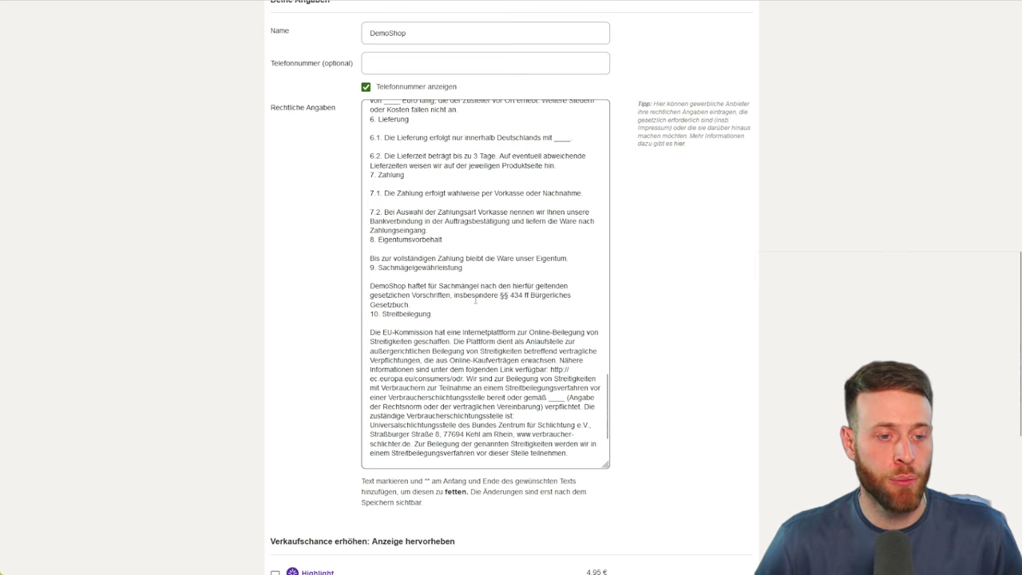
text(Alternativ: Die EU-Kommission hat eine Internetplattform zur Online-Beilegung von Streitigkeiten geschaffen. Die Plattform dient als Anlaufstelle zur außergerichtlichen Beilegung von Streitigkeiten betreffend vertragliche Verpflichtungen, die aus Online-Kaufverträgen erwachsen. Nähere Informationen sind unter dem folgenden Link verfügbar: http://ec.europa.eu/consumers/odr. Zur Teilnahme an einem Streitbeilegungsverfahren vor einer Verbraucherschlichtungsstelle sind wir weder bereit noch verpflichtet.)
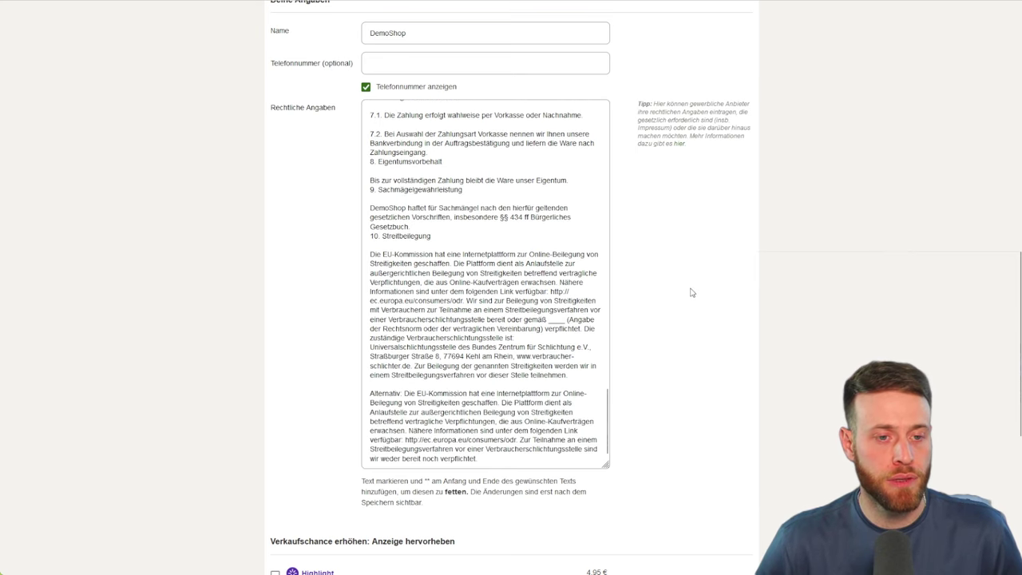
Step: Check the note on the terms of use and publish the ad without paid promotion options or the newsletter consent
scroll(680, 329, down, 5)
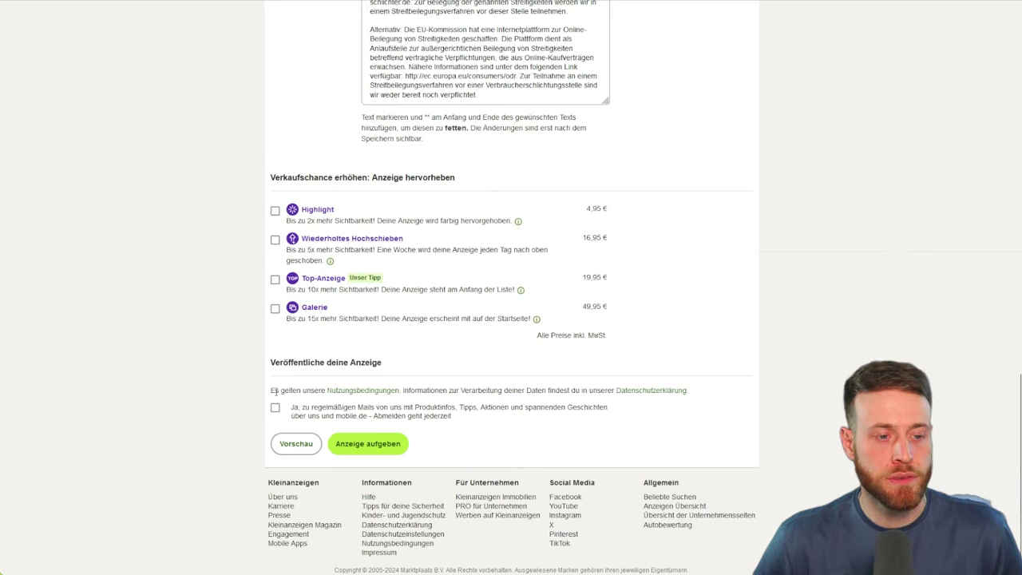
drag(276, 390, 461, 389)
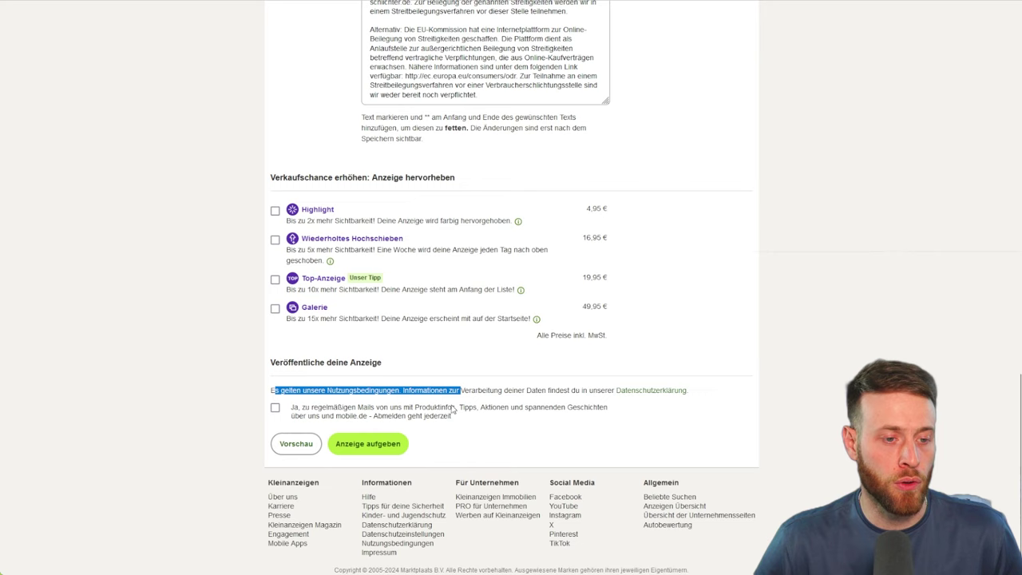
click(461, 449)
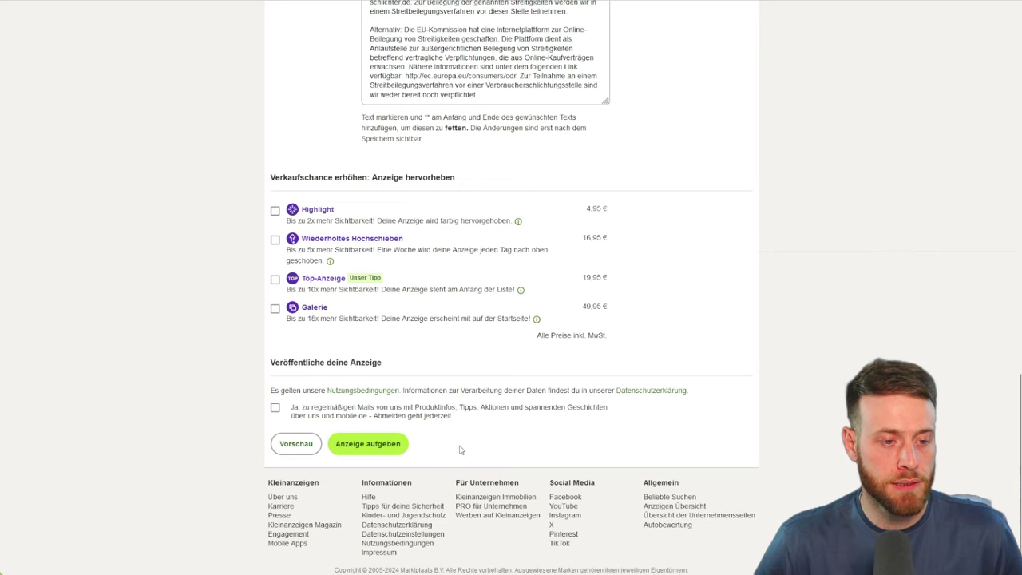
click(391, 450)
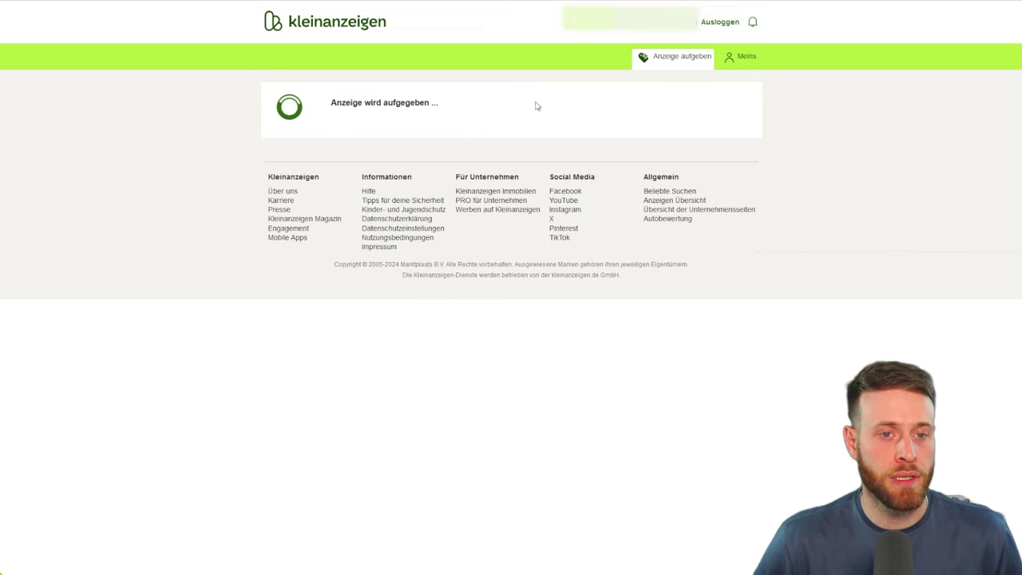
Step: Open the overview of the account's own ads and check the provider name shown in the profile
mouse_move(738, 56)
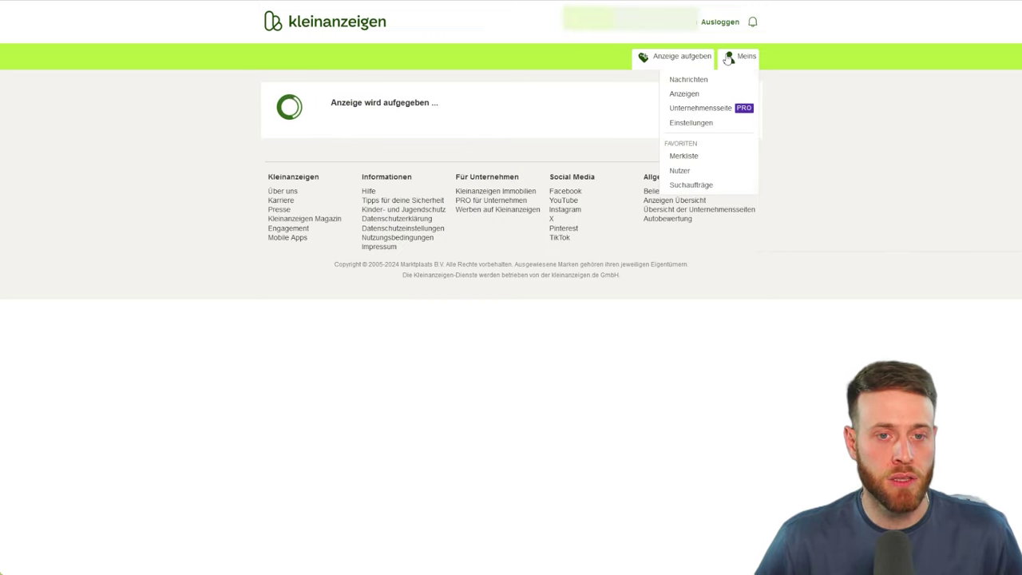
click(684, 94)
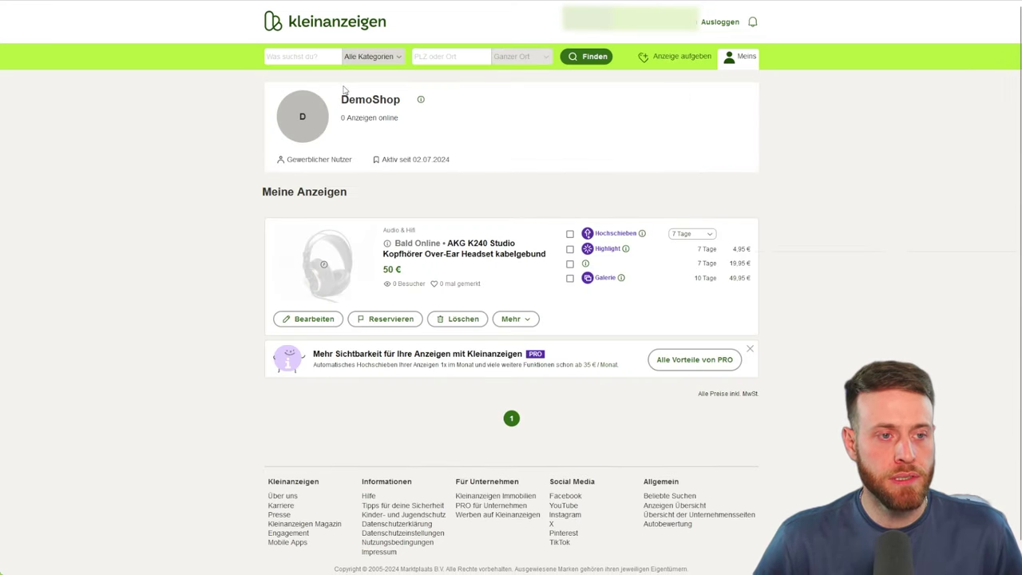
drag(342, 99, 400, 100)
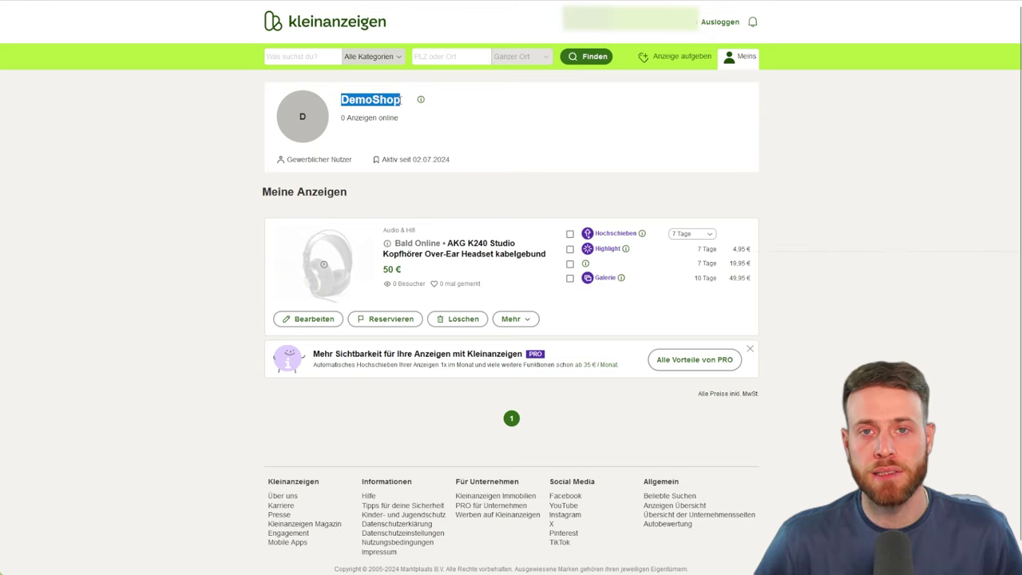
click(400, 101)
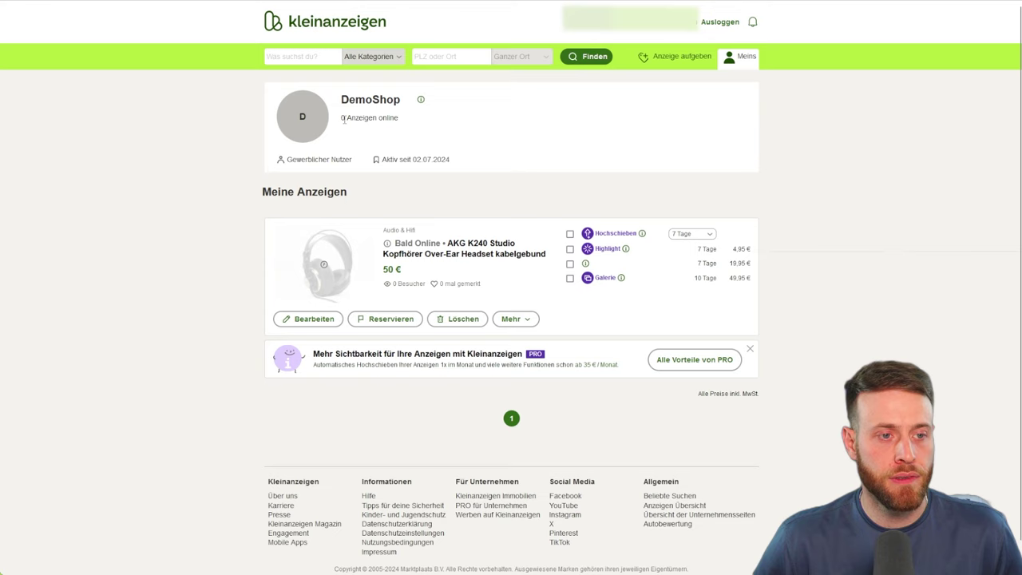